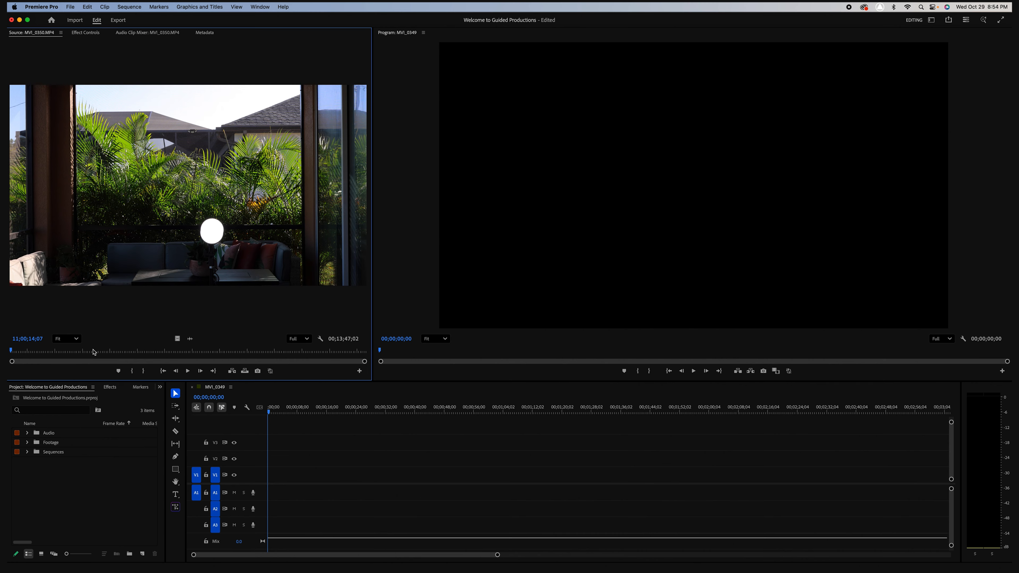
Expand the Audio and Footage bins in the project, and look into the Sequences bin before collapsing it again
{"action": "left_click", "coordinate": [32, 467]}
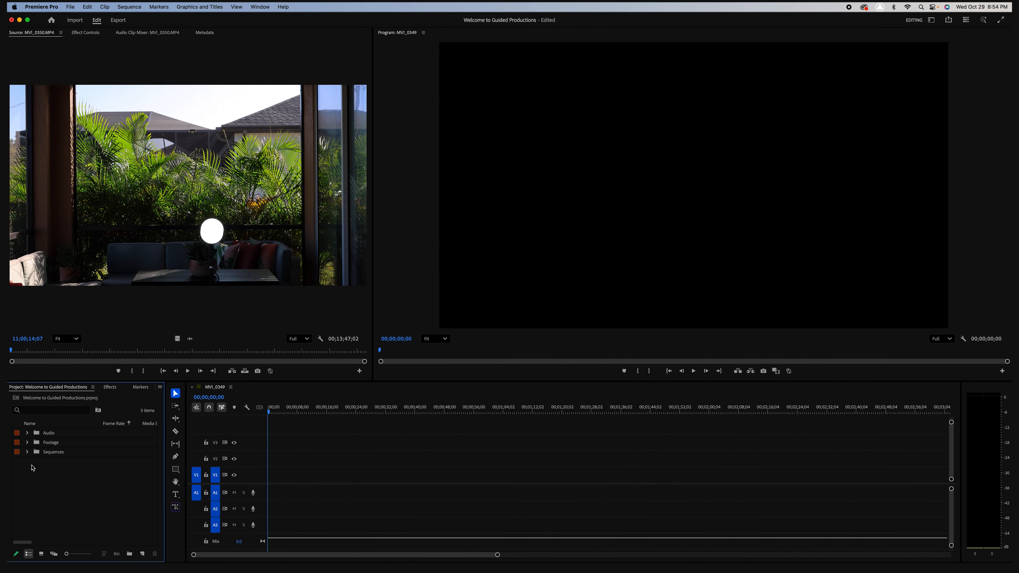
{"action": "left_click", "coordinate": [27, 434]}
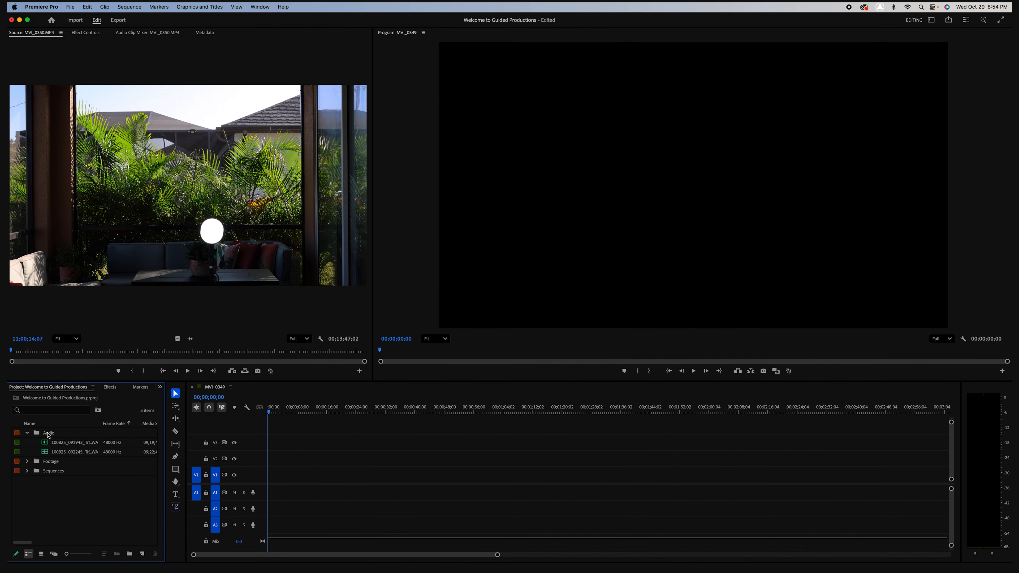
{"action": "left_click", "coordinate": [28, 462]}
{"action": "left_click", "coordinate": [26, 500]}
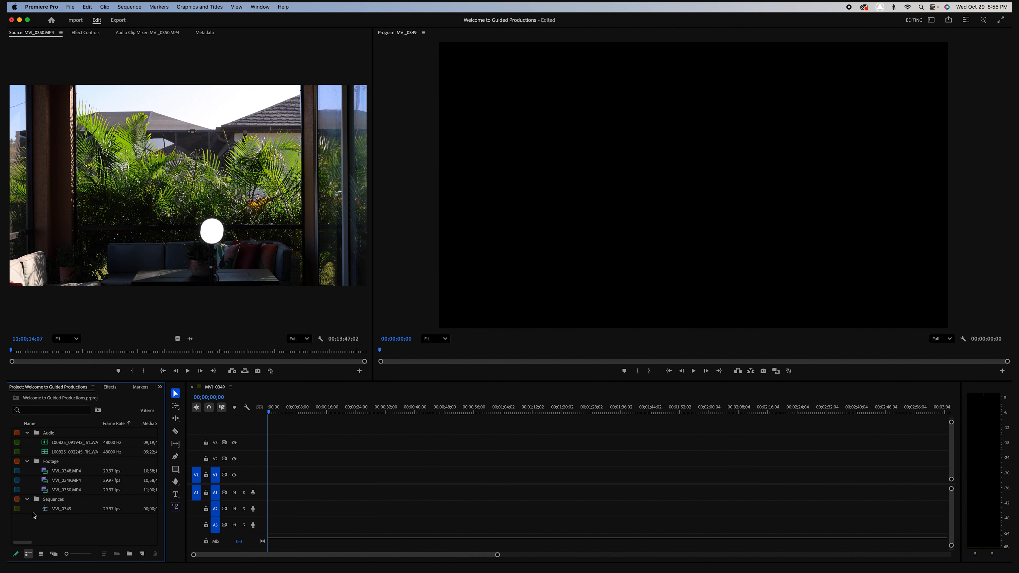
{"action": "left_click", "coordinate": [26, 500]}
Open MVI_0350.MP4 in the source monitor and place it at the start of the sequence on V1 and A1
{"action": "double_click", "coordinate": [44, 490]}
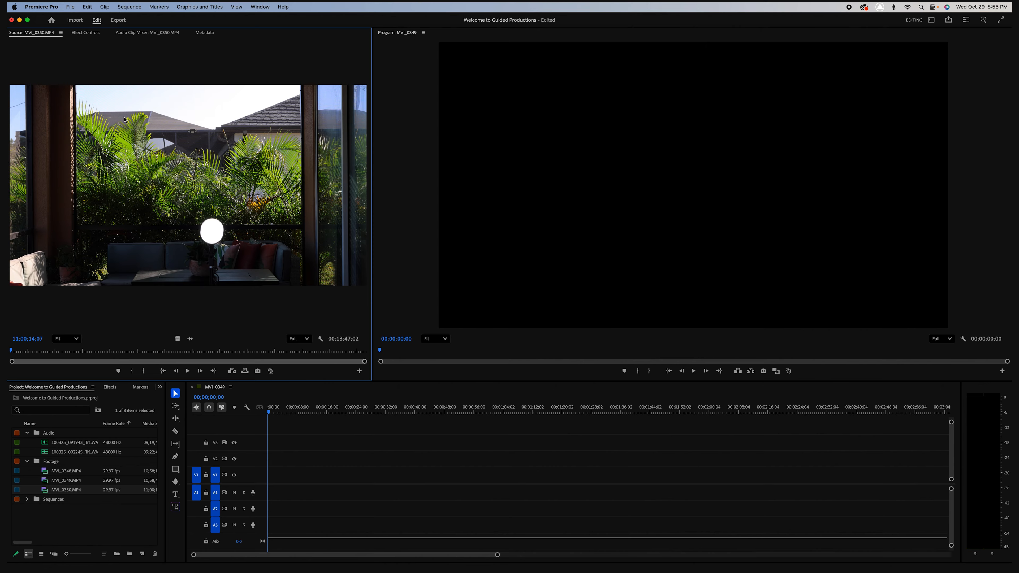
{"action": "left_click", "coordinate": [508, 207]}
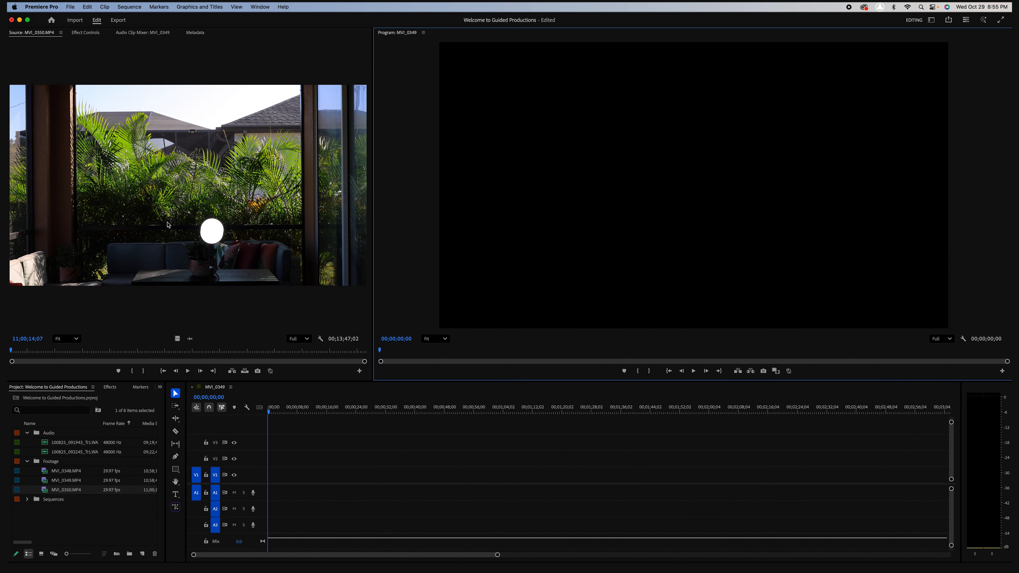
{"action": "left_click_drag", "start_coordinate": [161, 186], "coordinate": [269, 478]}
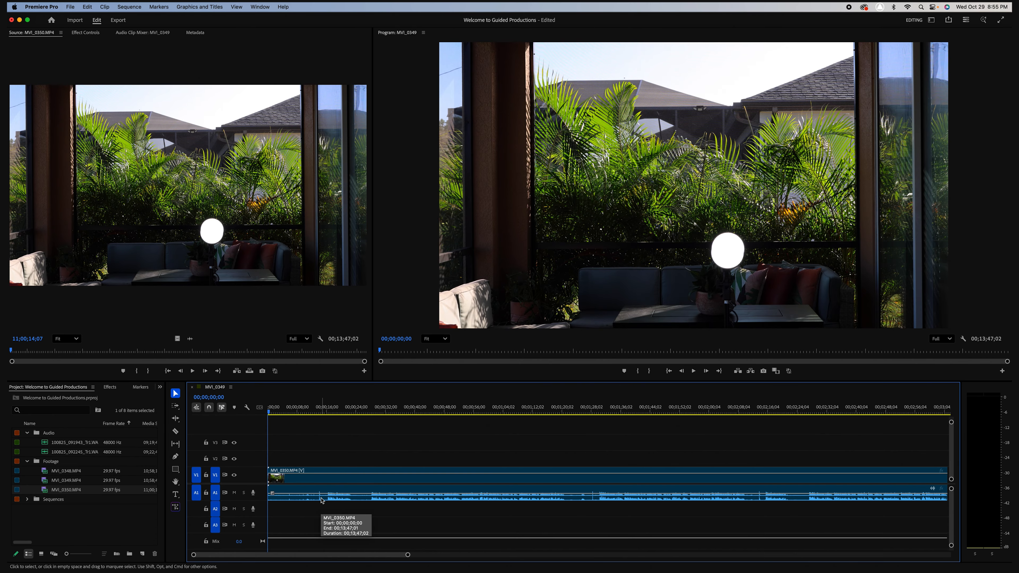
Widen the source monitor, select the timeline clip and place the playhead at about 00;00;26;25
{"action": "left_click_drag", "start_coordinate": [373, 330], "coordinate": [496, 318]}
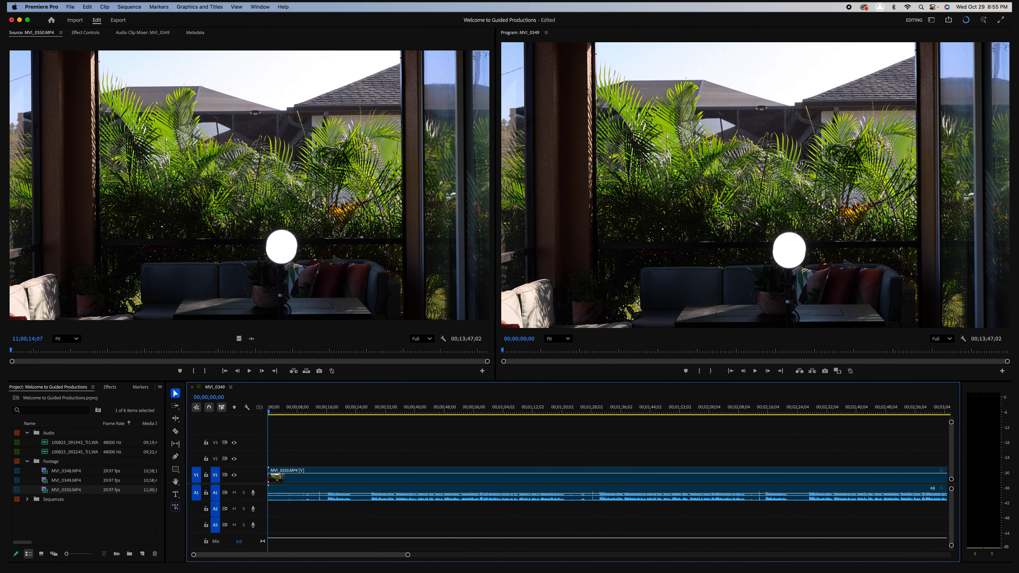
{"action": "left_click", "coordinate": [581, 479]}
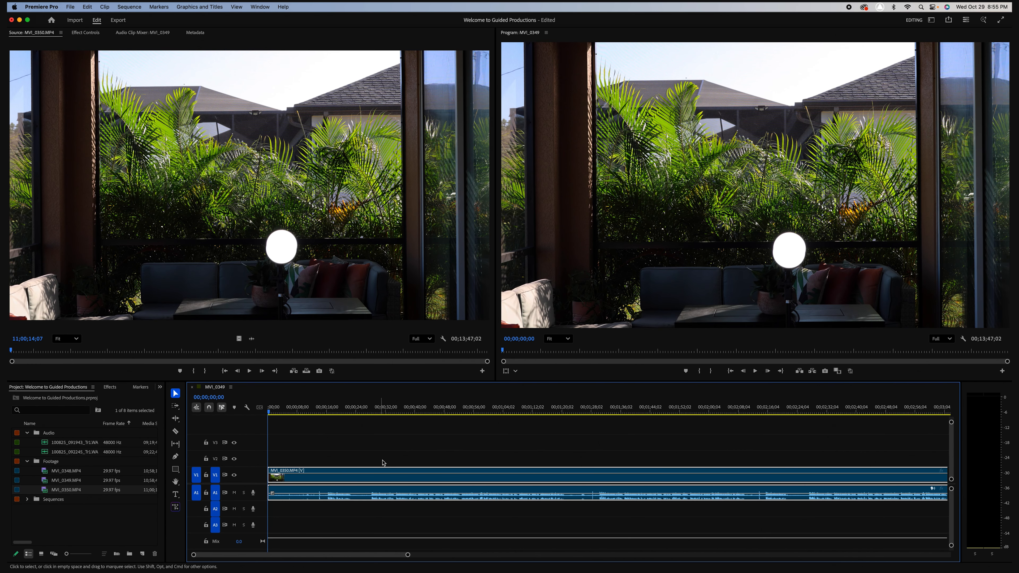
{"action": "left_click", "coordinate": [368, 412]}
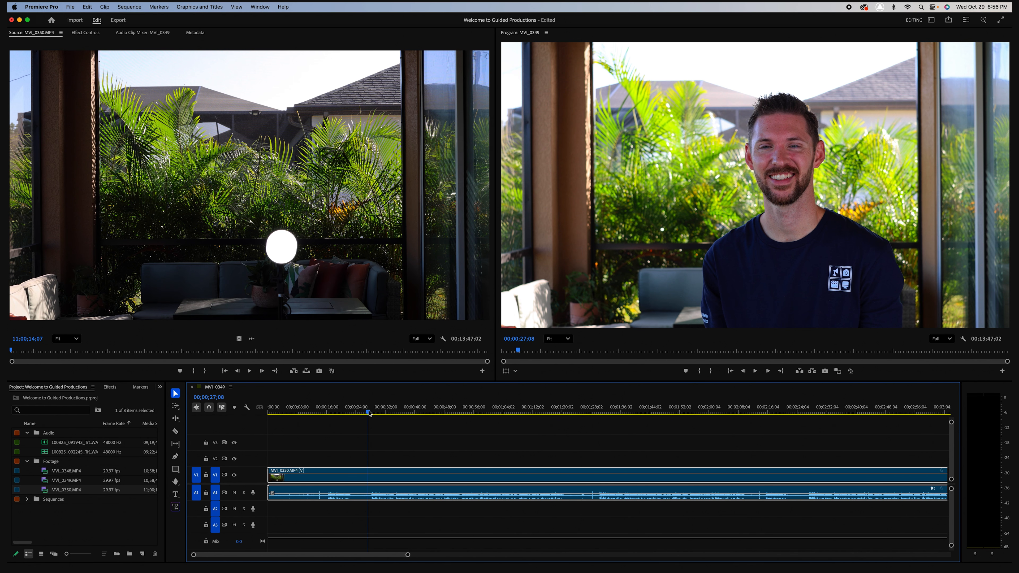
{"action": "left_click_drag", "start_coordinate": [369, 413], "coordinate": [367, 413]}
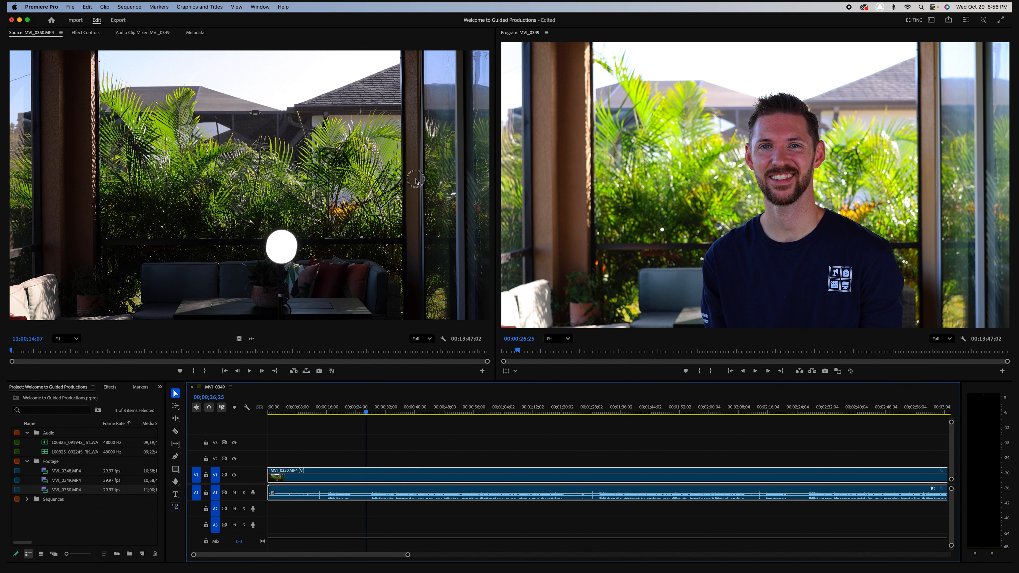
Narrow the source monitor area and display the effect controls of the MVI_0350.MP4 timeline clip
{"action": "left_click_drag", "start_coordinate": [496, 172], "coordinate": [426, 173]}
{"action": "left_click", "coordinate": [85, 33]}
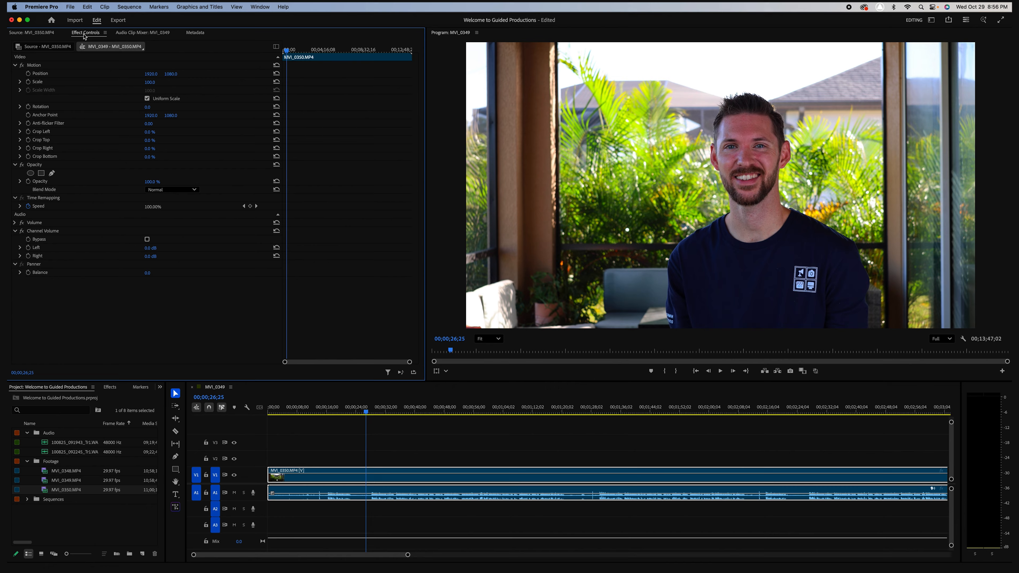
{"action": "left_click", "coordinate": [40, 33]}
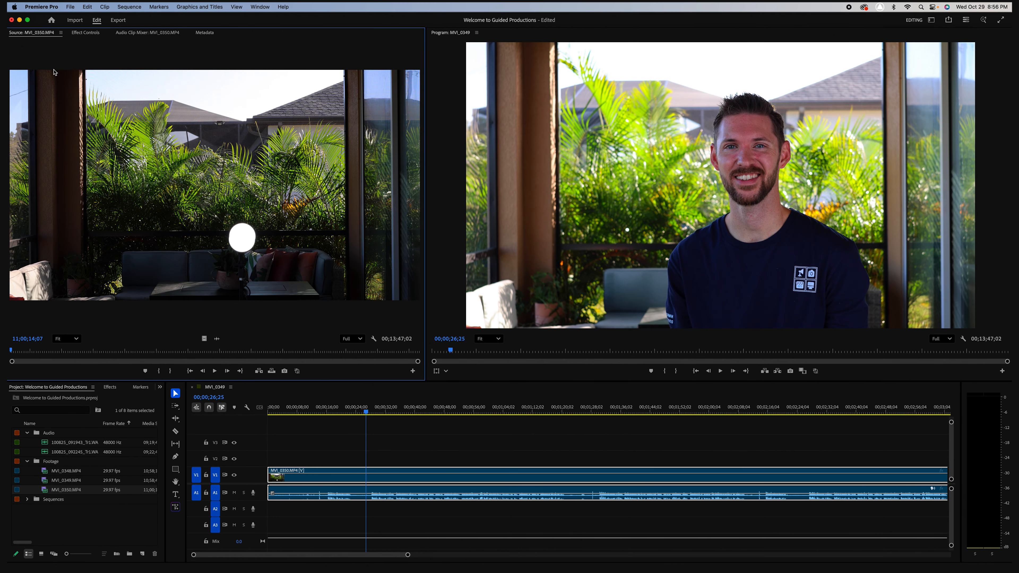
{"action": "left_click", "coordinate": [85, 34]}
{"action": "left_click", "coordinate": [350, 479]}
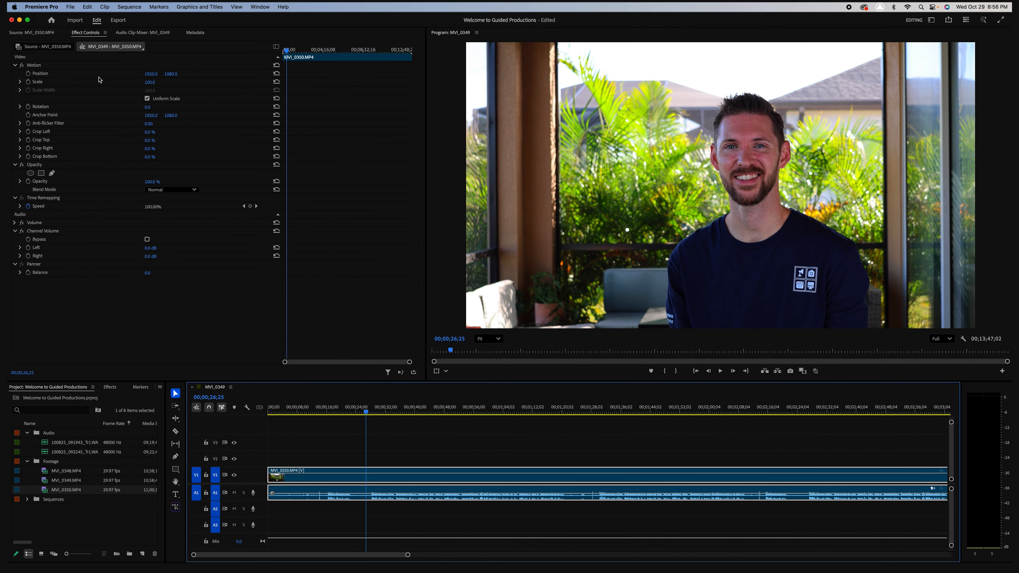
Try changing the clip's scale and moving its position to 2318, 1247, and reset both parameters
{"action": "left_click_drag", "start_coordinate": [149, 83], "coordinate": [142, 83]}
{"action": "left_click", "coordinate": [276, 81]}
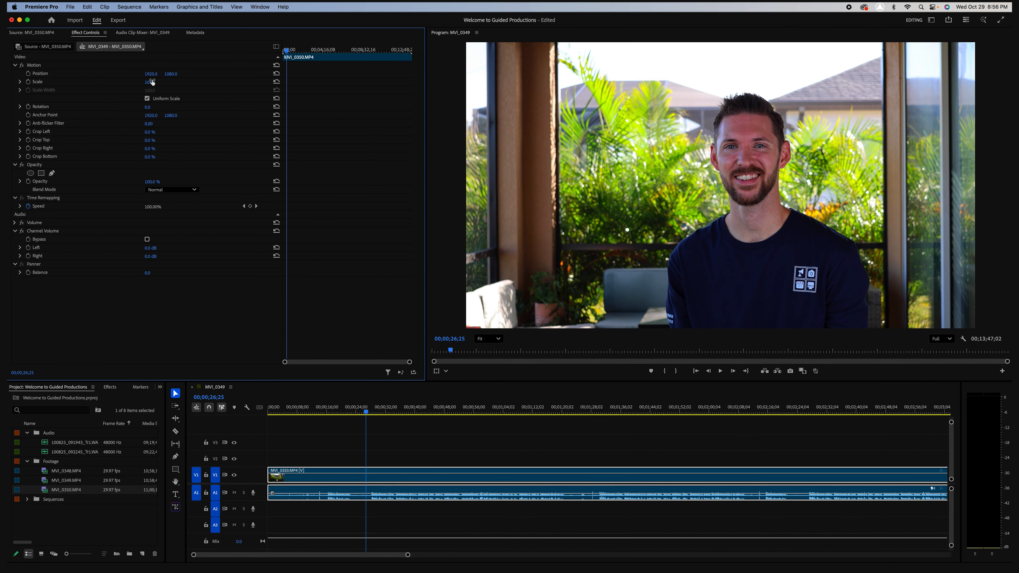
{"action": "left_click_drag", "start_coordinate": [151, 73], "coordinate": [310, 73]}
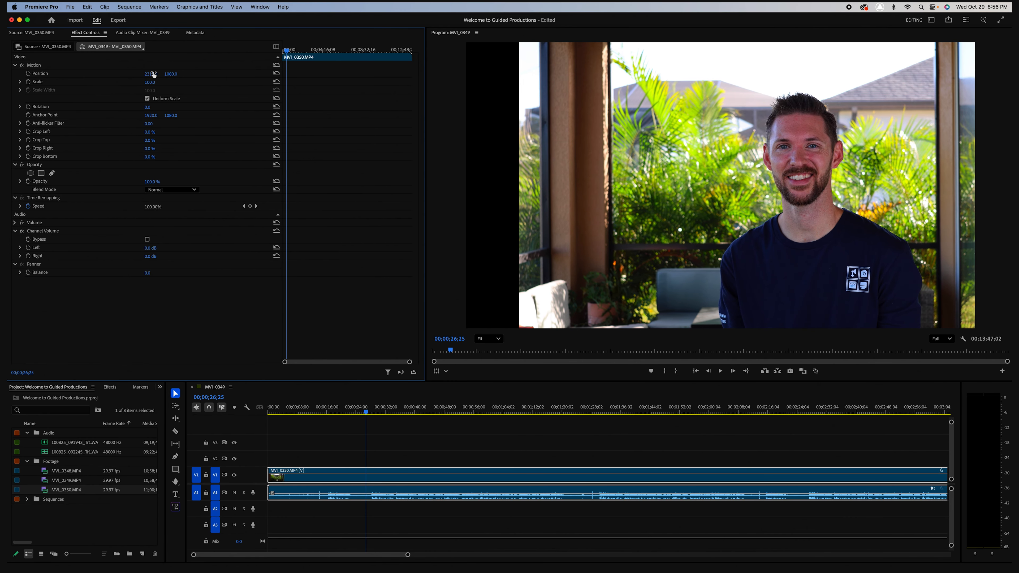
{"action": "mouse_move", "coordinate": [167, 74]}
{"action": "left_mouse_down"}
{"action": "mouse_move", "coordinate": [16, 73]}
{"action": "mouse_move", "coordinate": [156, 73]}
{"action": "left_mouse_up"}
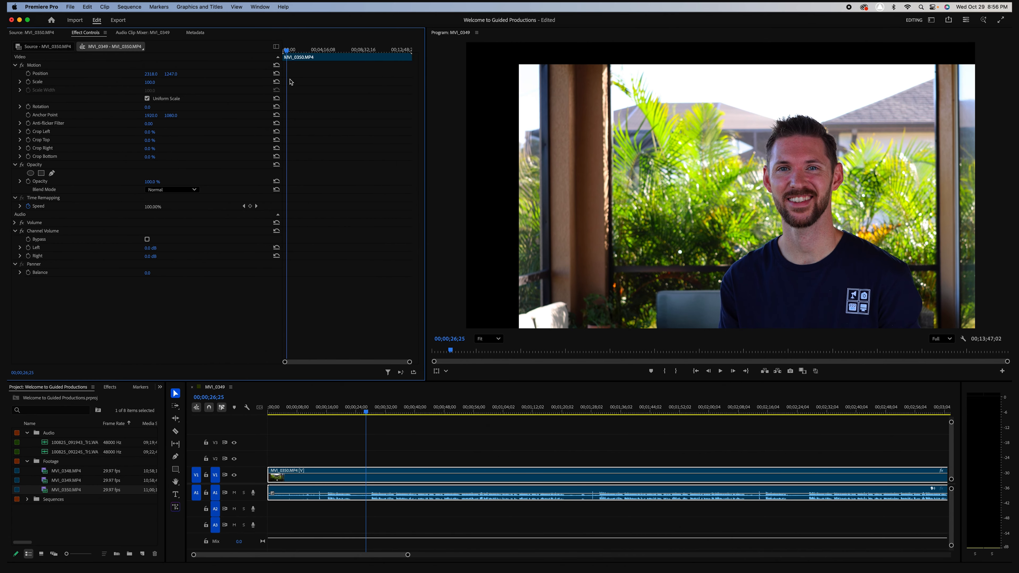
{"action": "left_click", "coordinate": [276, 74]}
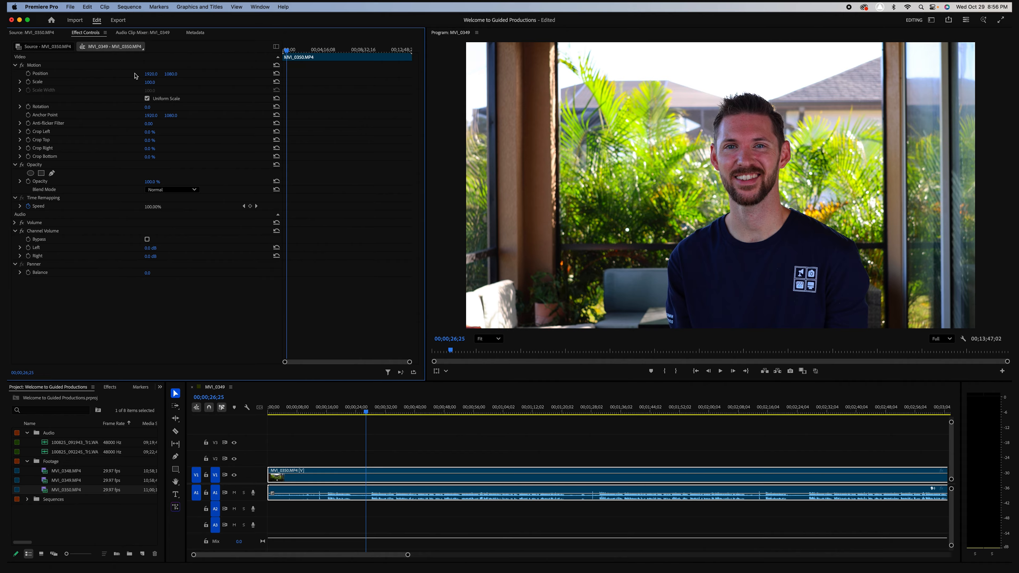
Split the MVI_0350.MP4 clip with the Razor tool just before the playhead and return to the Selection tool
{"action": "left_click", "coordinate": [281, 392]}
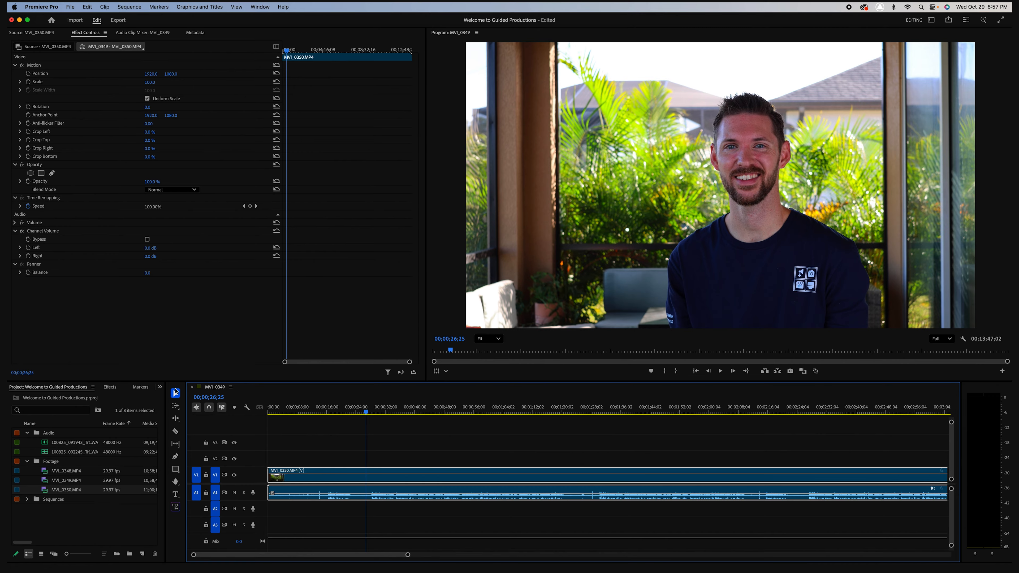
{"action": "left_click", "coordinate": [181, 530]}
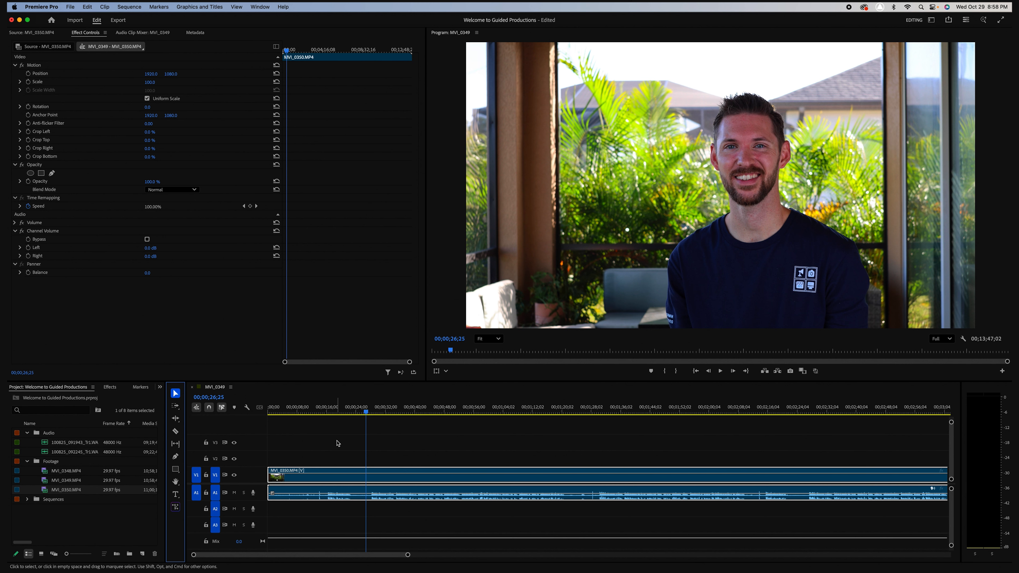
{"action": "key", "text": "c"}
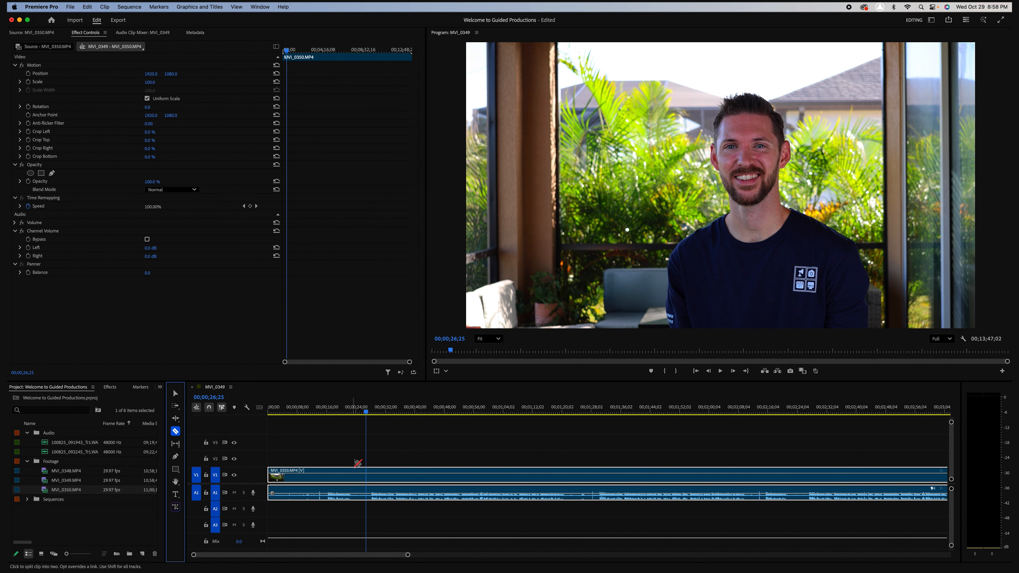
{"action": "left_click", "coordinate": [327, 476]}
{"action": "left_click", "coordinate": [361, 475]}
{"action": "key", "text": "v"}
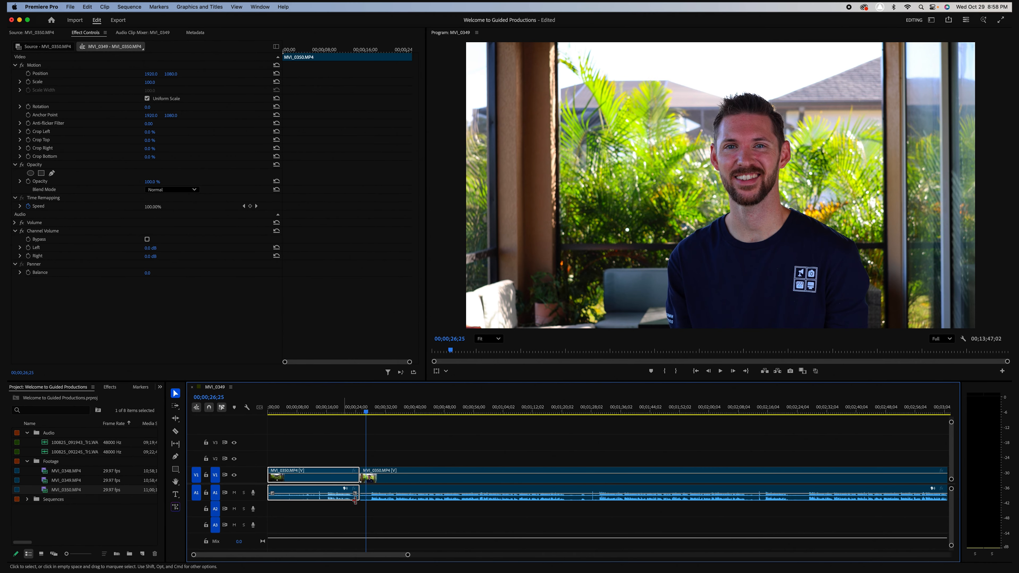
{"action": "key", "text": "c"}
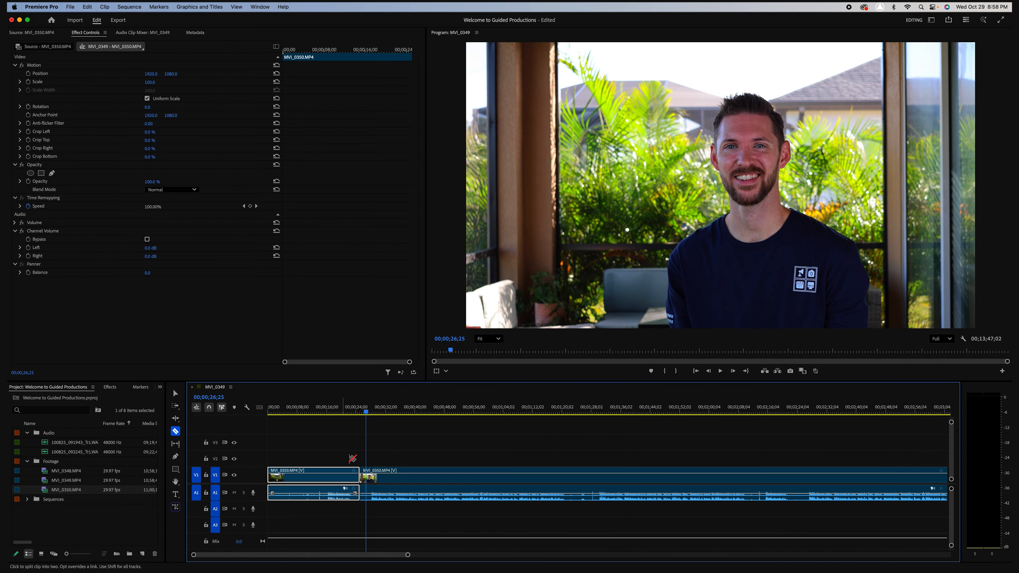
{"action": "left_click", "coordinate": [174, 395]}
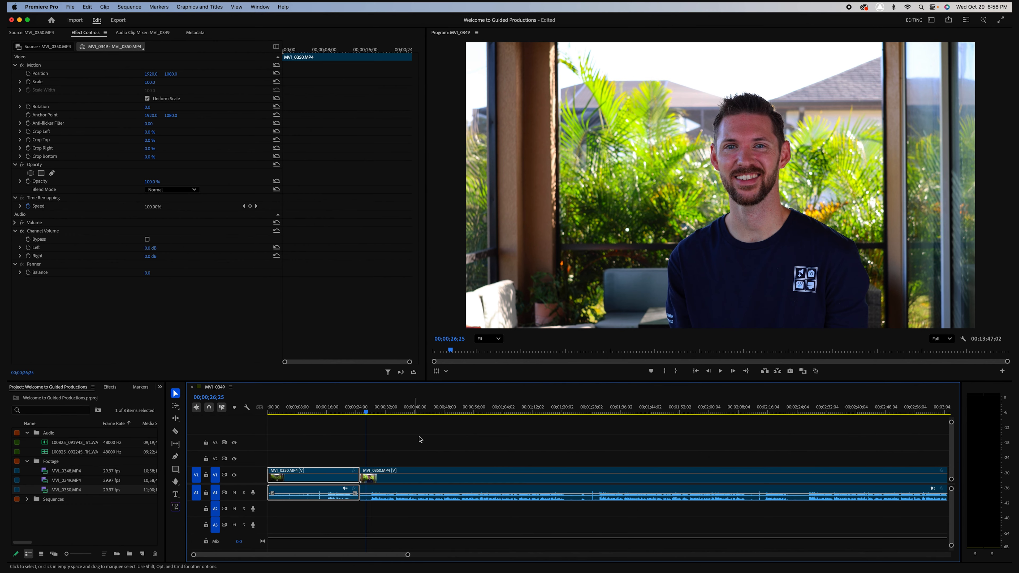
{"action": "key", "text": "c"}
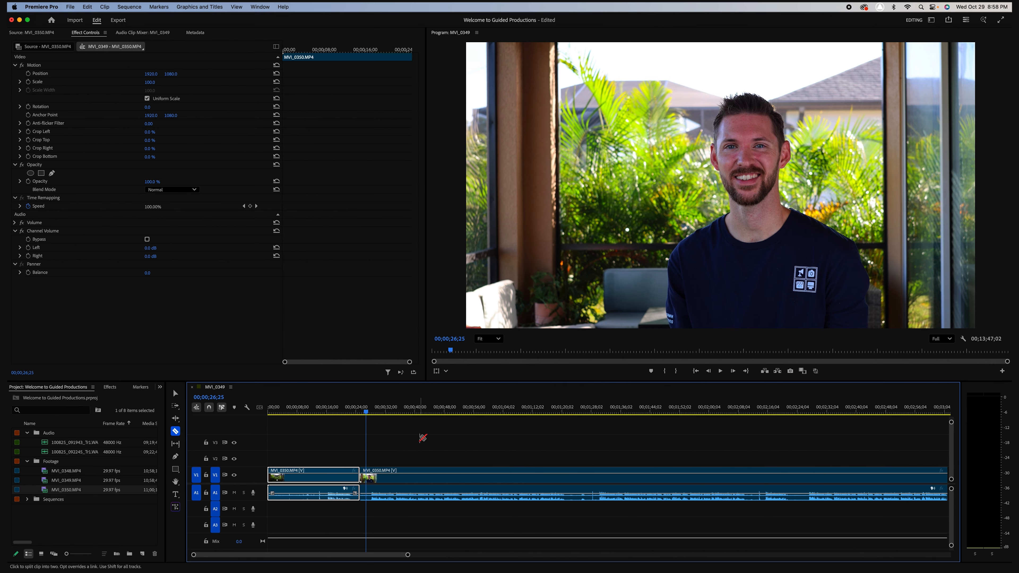
{"action": "key", "text": "v"}
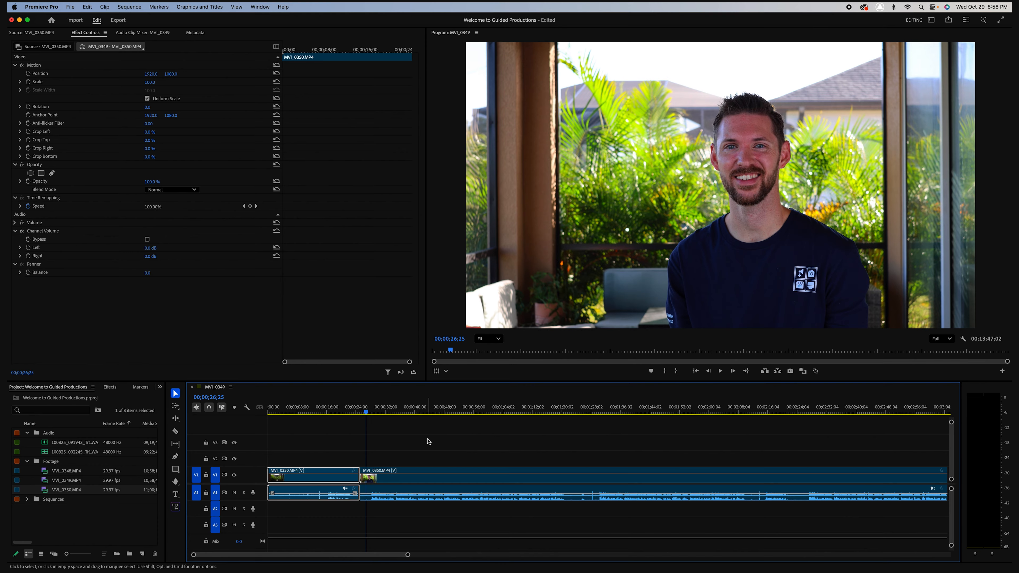
Move the second clip segment about 13 seconds later and ripple-trim the end of the first segment by about 12 seconds
{"action": "left_click_drag", "start_coordinate": [416, 478], "coordinate": [466, 481]}
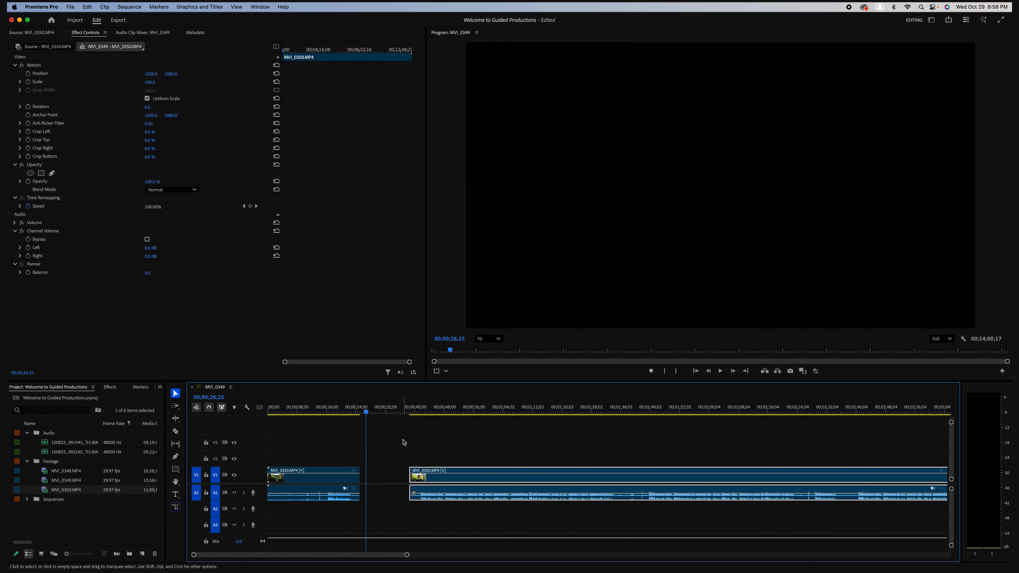
{"action": "key", "text": "b"}
{"action": "left_click_drag", "start_coordinate": [358, 477], "coordinate": [318, 475]}
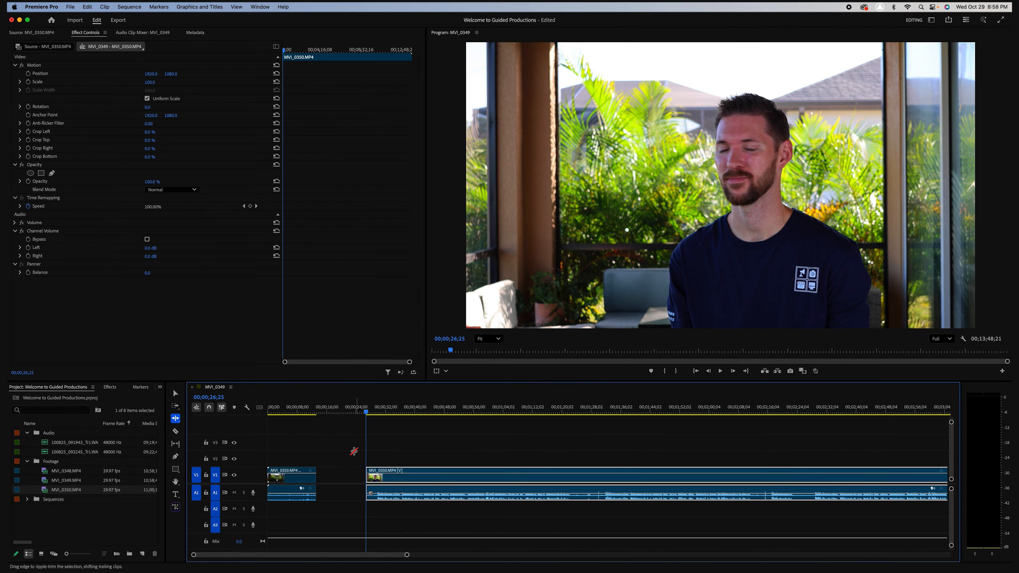
Undo the ripple trim, the segment move and the razor cut on the MVI_0350.MP4 clip
{"action": "key", "text": "super+z"}
{"action": "key", "text": "super+z"}
{"action": "key", "text": "super+z"}
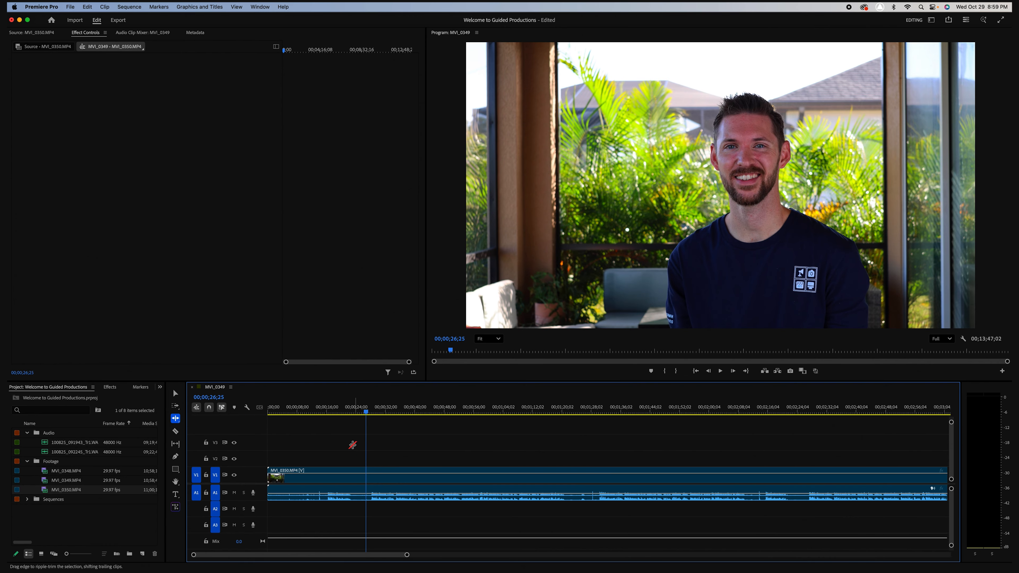
Add the text "Welcome to Guided Productions" over the man's shirt at the playhead and return to the Selection tool
{"action": "key", "text": "v"}
{"action": "key", "text": "t"}
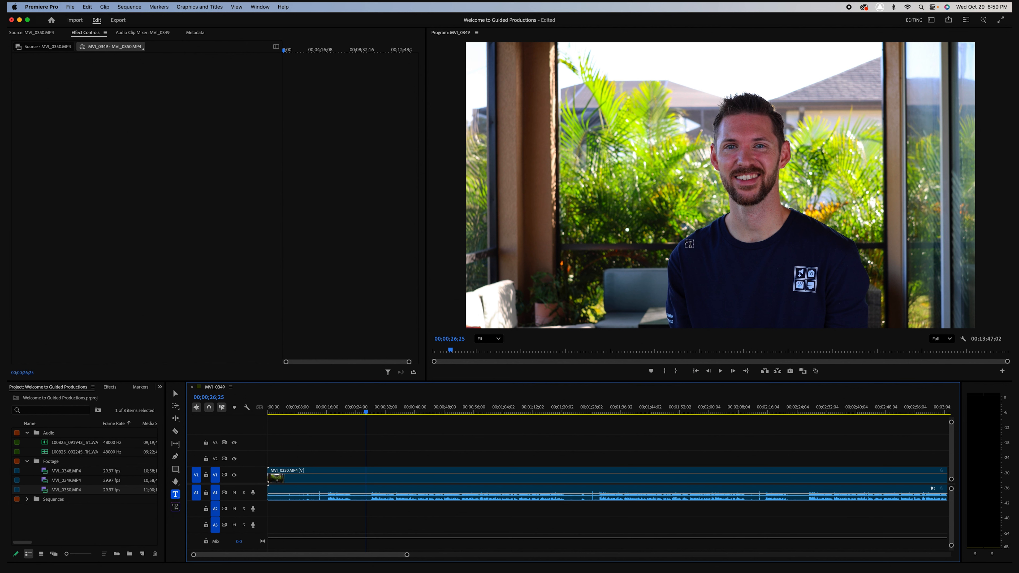
{"action": "left_click", "coordinate": [701, 268]}
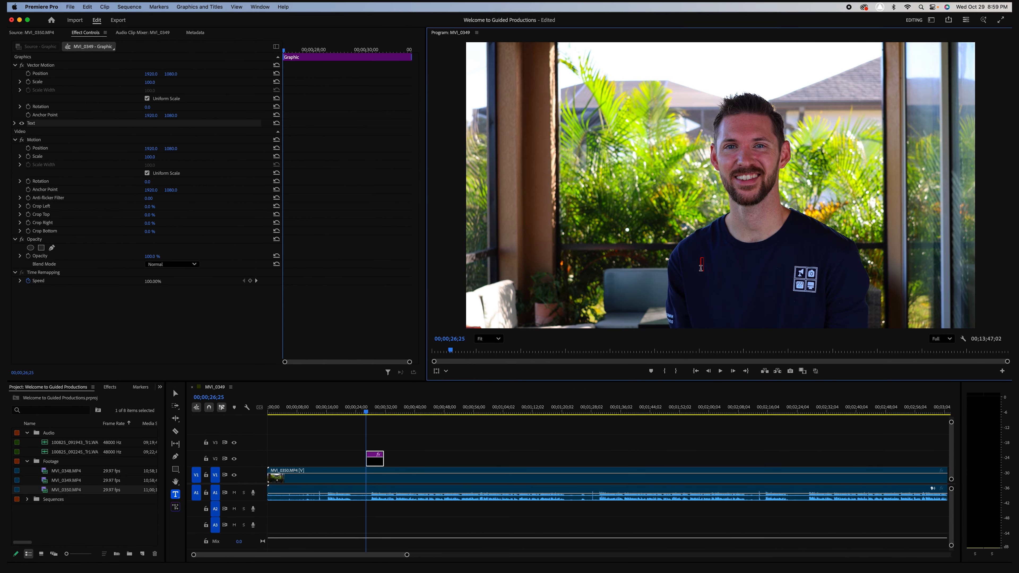
{"action": "type", "text": "Welcome to Guided Productions"}
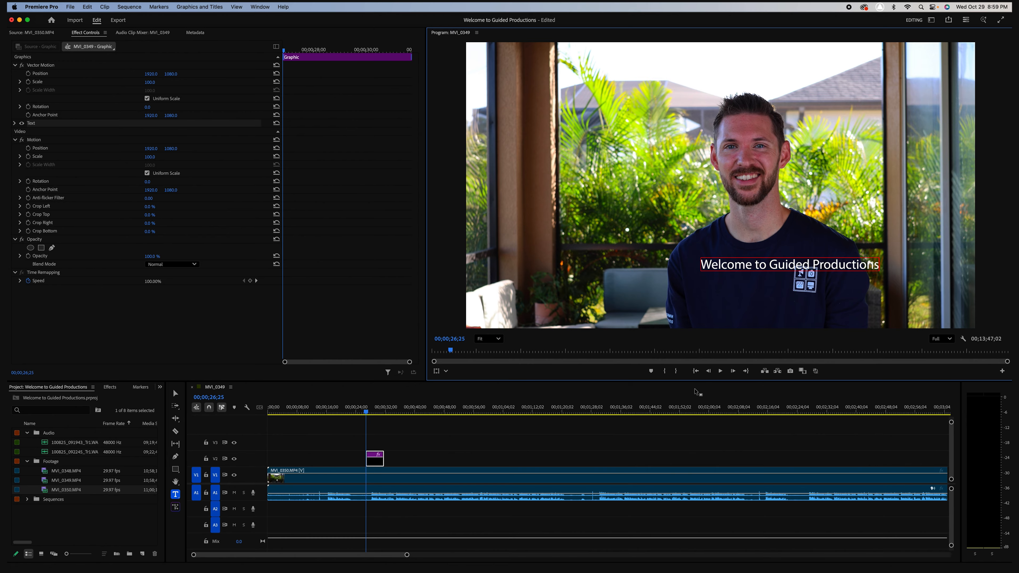
{"action": "left_click", "coordinate": [695, 391]}
{"action": "key", "text": "v"}
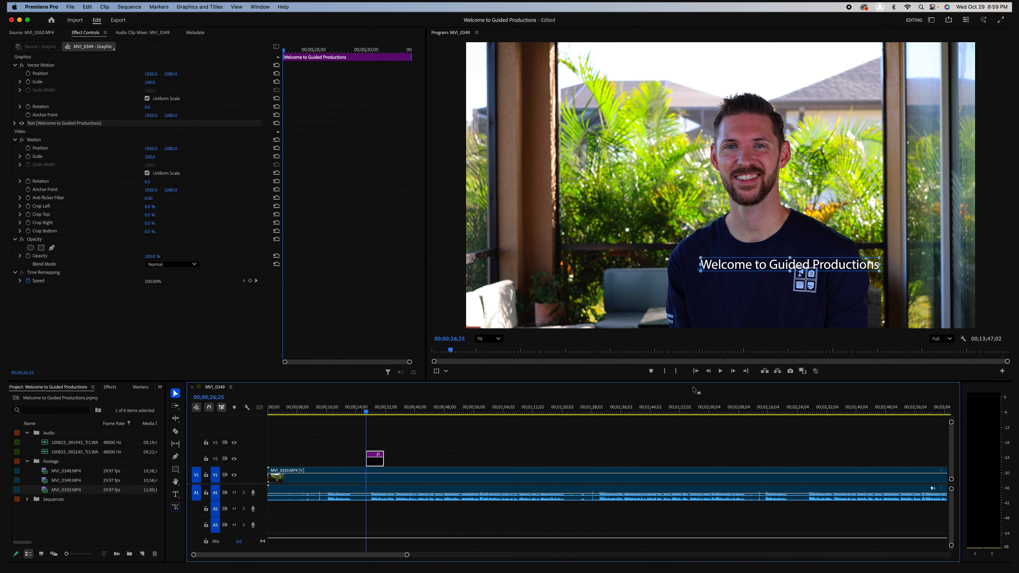
Move the title graphic about 3 seconds earlier on V2 and increase the height of the Video 2 track
{"action": "left_click", "coordinate": [598, 177]}
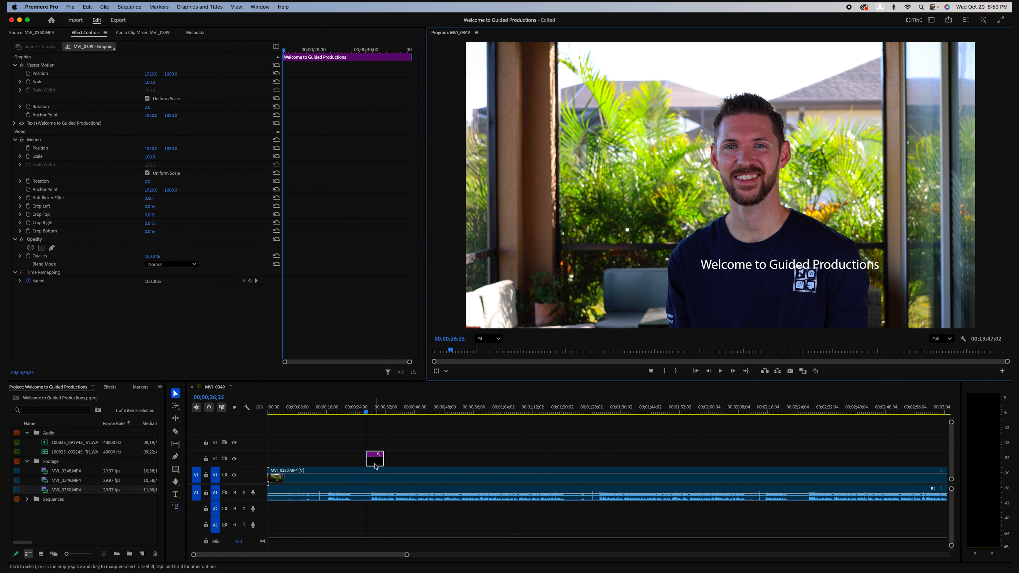
{"action": "mouse_move", "coordinate": [375, 466]}
{"action": "left_mouse_down"}
{"action": "mouse_move", "coordinate": [346, 464]}
{"action": "mouse_move", "coordinate": [369, 462]}
{"action": "left_mouse_up"}
{"action": "left_click_drag", "start_coordinate": [261, 452], "coordinate": [261, 433]}
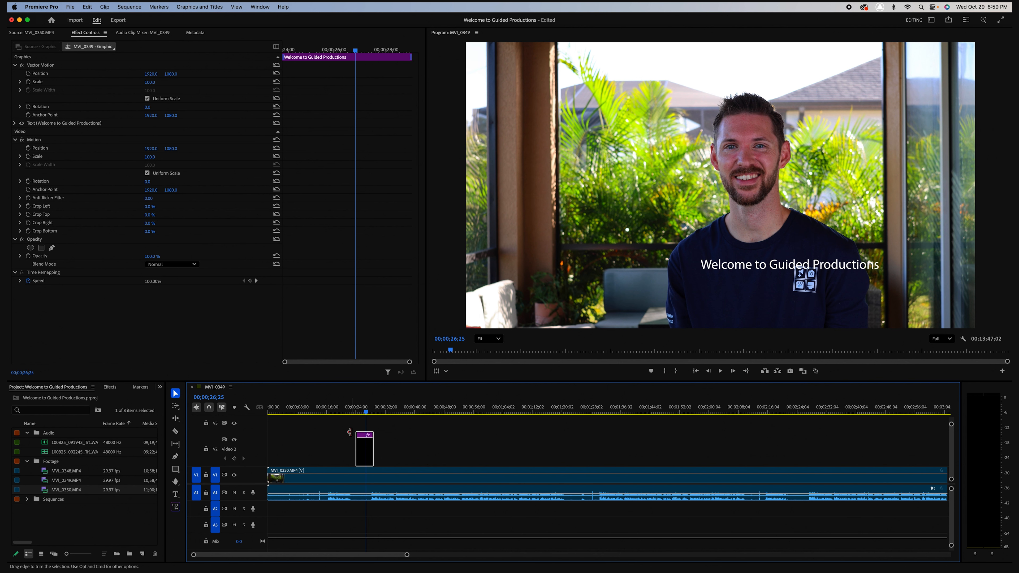
Zoom in on the timeline around the title graphic on the Video 2 track
{"action": "key", "text": "equal"}
{"action": "key", "text": "equal"}
{"action": "key", "text": "minus"}
{"action": "key", "text": "minus"}
{"action": "key", "text": "equal"}
{"action": "key", "text": "equal"}
{"action": "key", "text": "equal"}
{"action": "key", "text": "equal"}
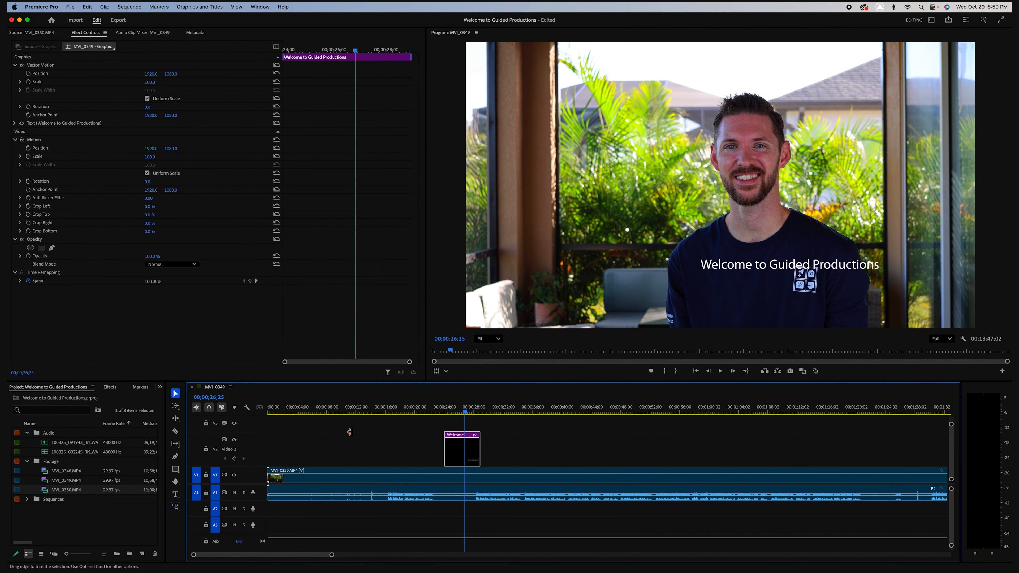
Compare the full-sequence view of the timeline with the close-up view around the title graphic
{"action": "key", "text": "minus"}
{"action": "key", "text": "minus"}
{"action": "key", "text": "minus"}
{"action": "key", "text": "backslash"}
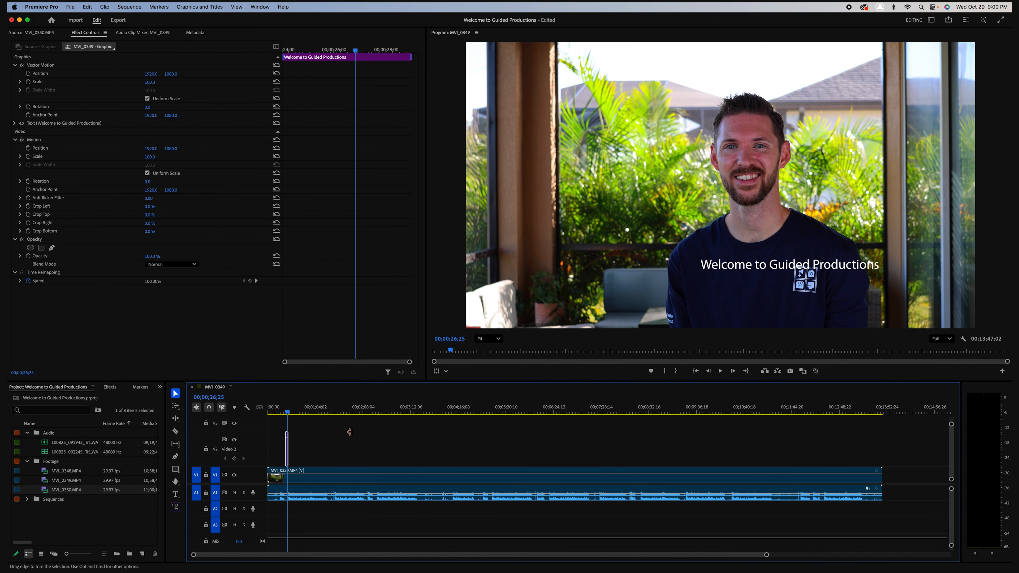
{"action": "key", "text": "backslash"}
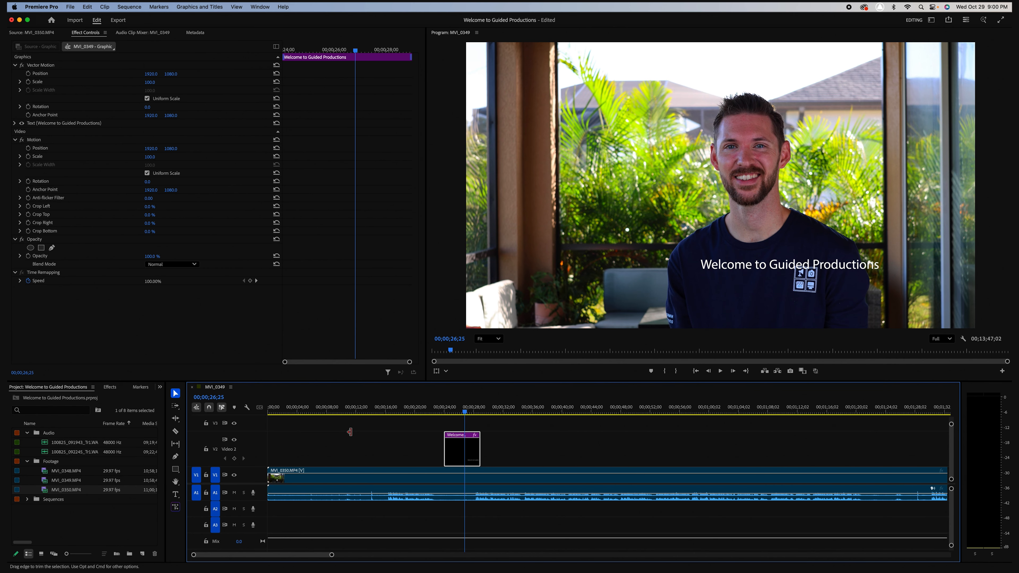
{"action": "key", "text": "backslash"}
{"action": "key", "text": "backslash"}
{"action": "key", "text": "backslash"}
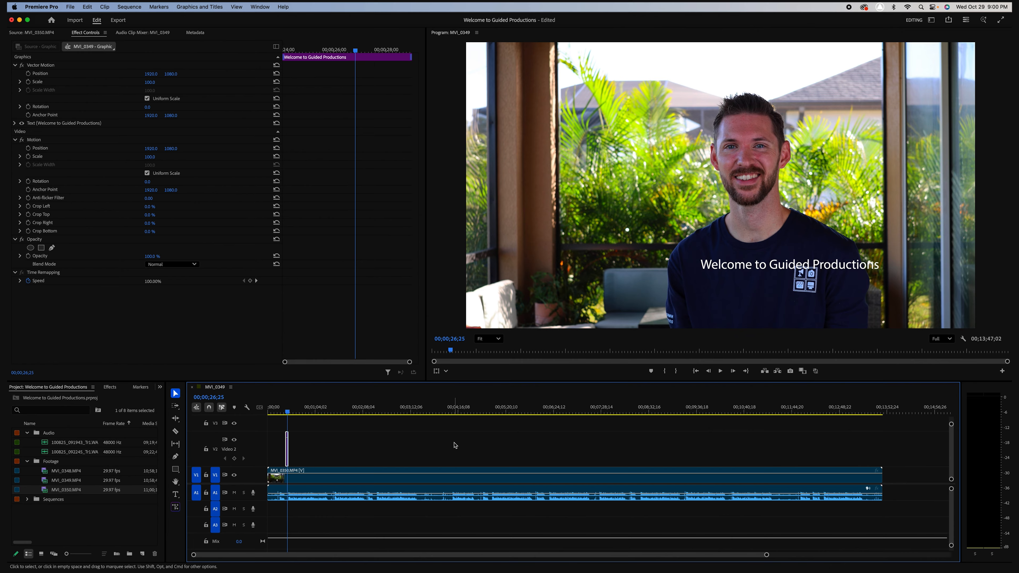
{"action": "key", "text": "backslash"}
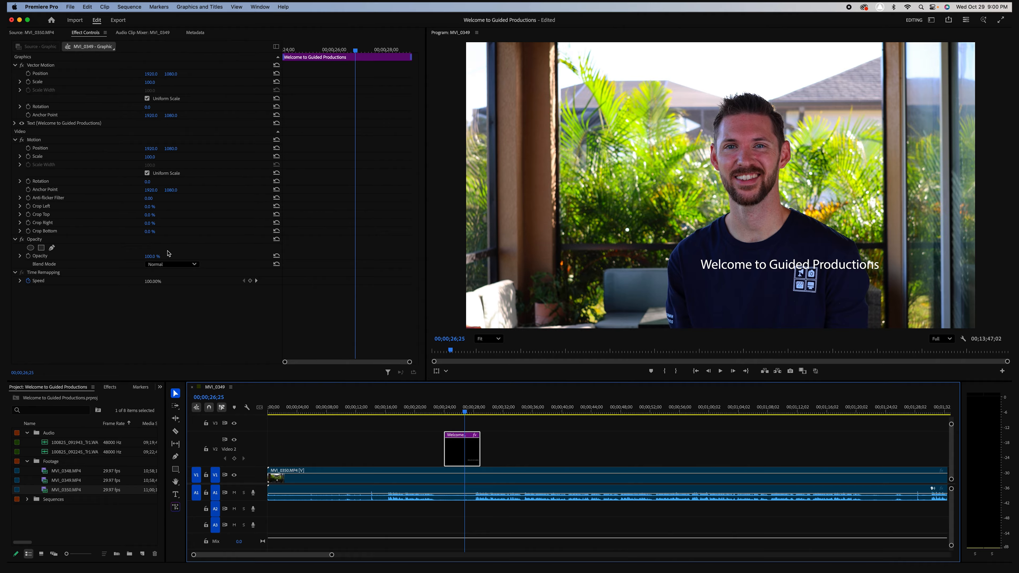
Review the keyboard shortcut layout for the Application commands and leave it without saving changes
{"action": "left_click", "coordinate": [37, 5]}
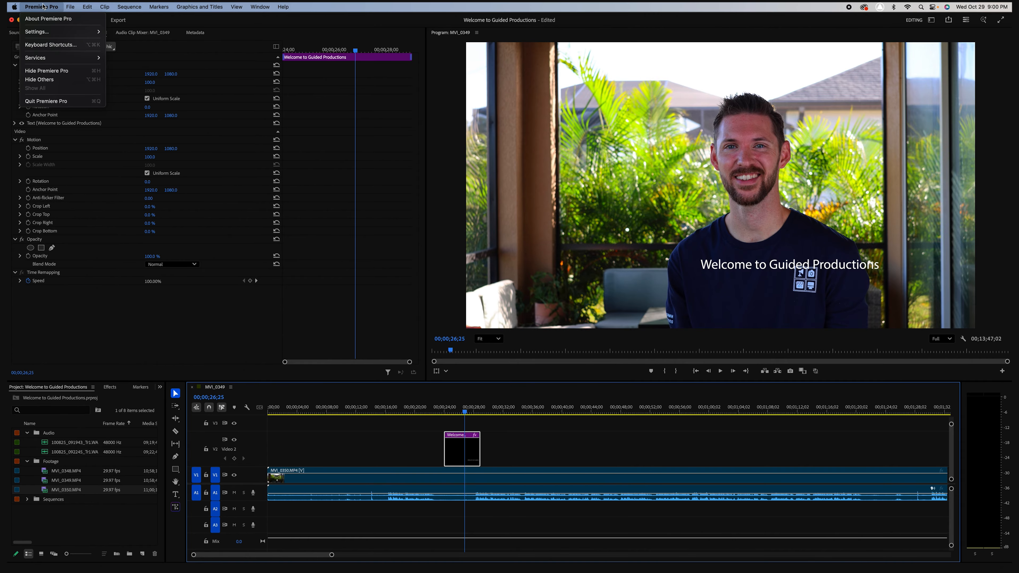
{"action": "left_click", "coordinate": [46, 45]}
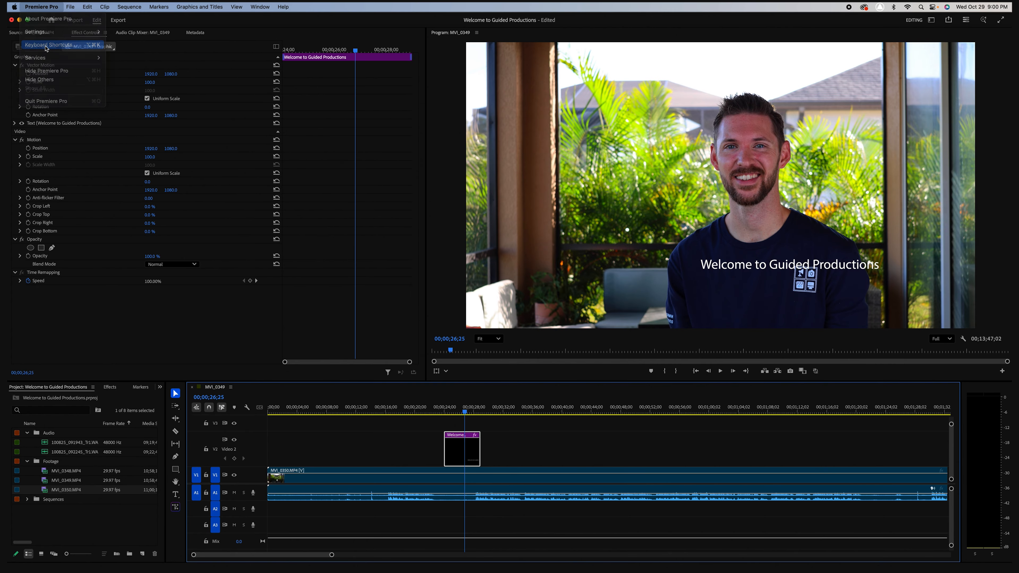
{"action": "left_click_drag", "start_coordinate": [372, 123], "coordinate": [418, 122]}
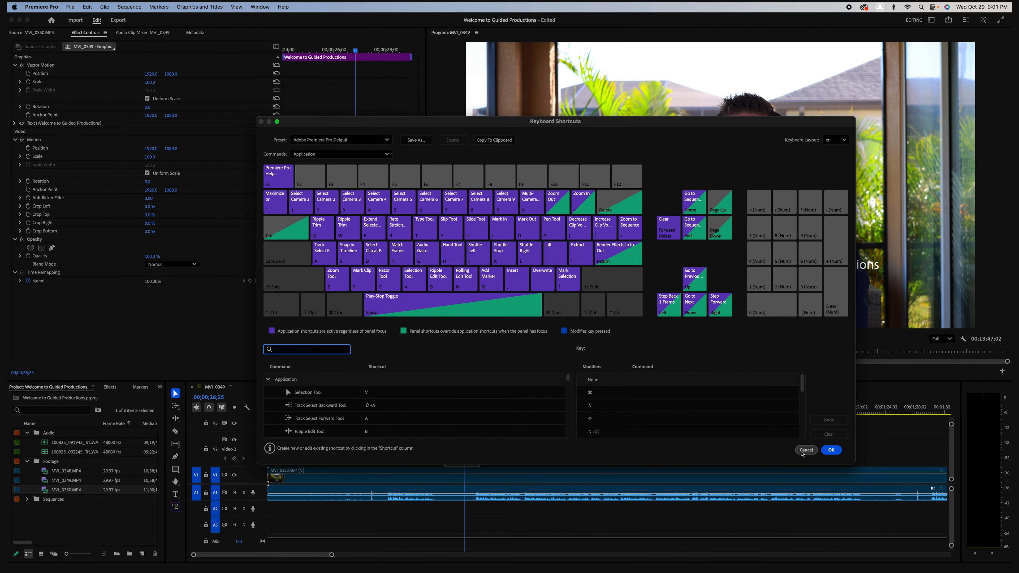
{"action": "left_click", "coordinate": [804, 450]}
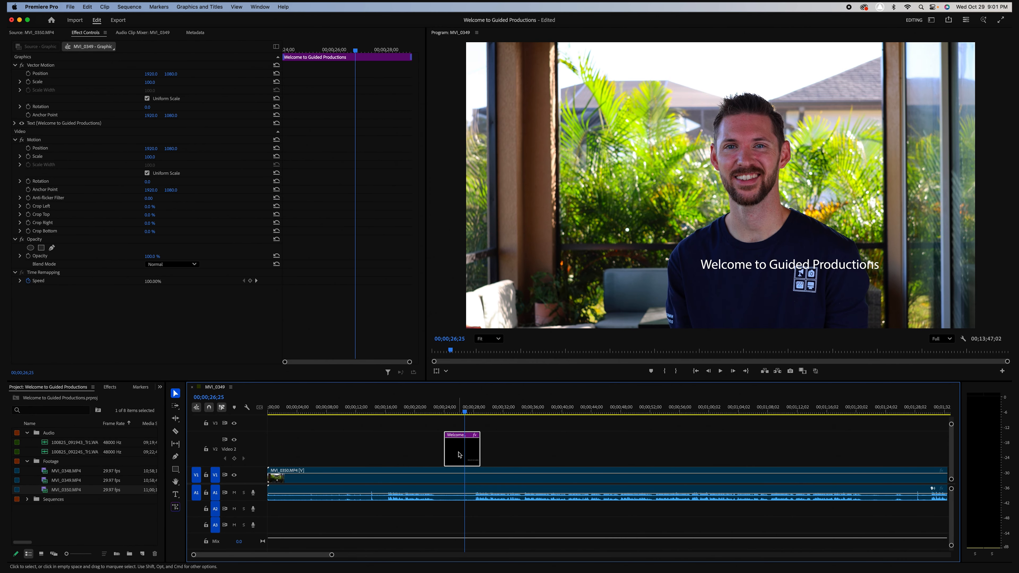
Delete the welcome title graphic from V2 and select the MVI_0350.MP4 clip with the whole sequence in view
{"action": "key", "text": "Delete"}
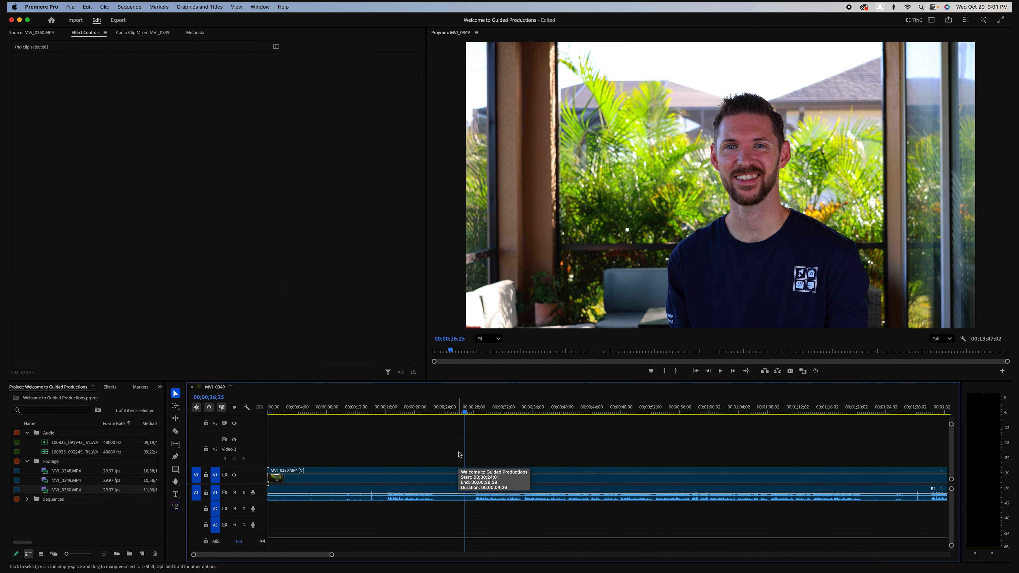
{"action": "key", "text": "backslash"}
{"action": "left_click", "coordinate": [371, 482]}
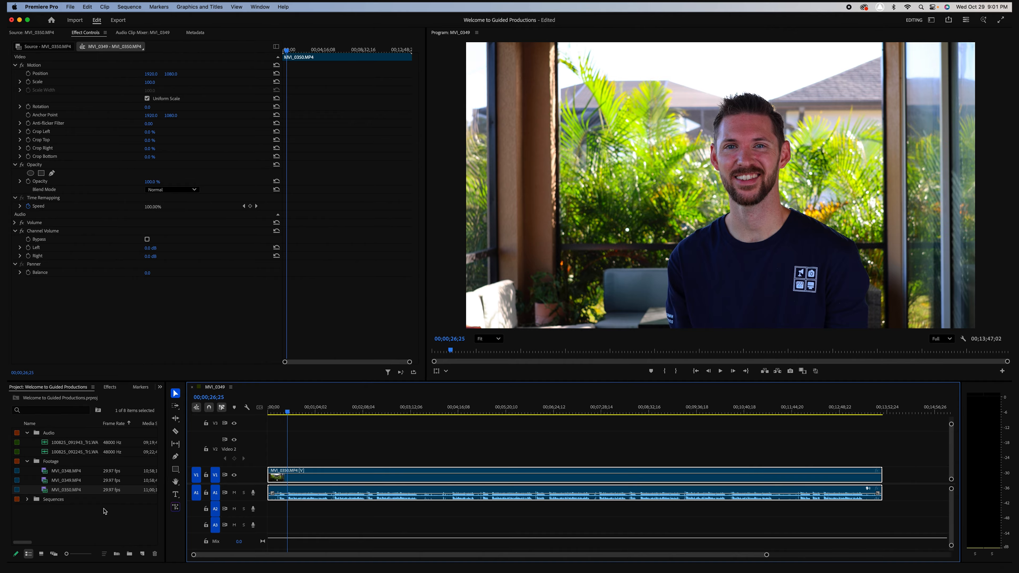
{"action": "left_click", "coordinate": [213, 321]}
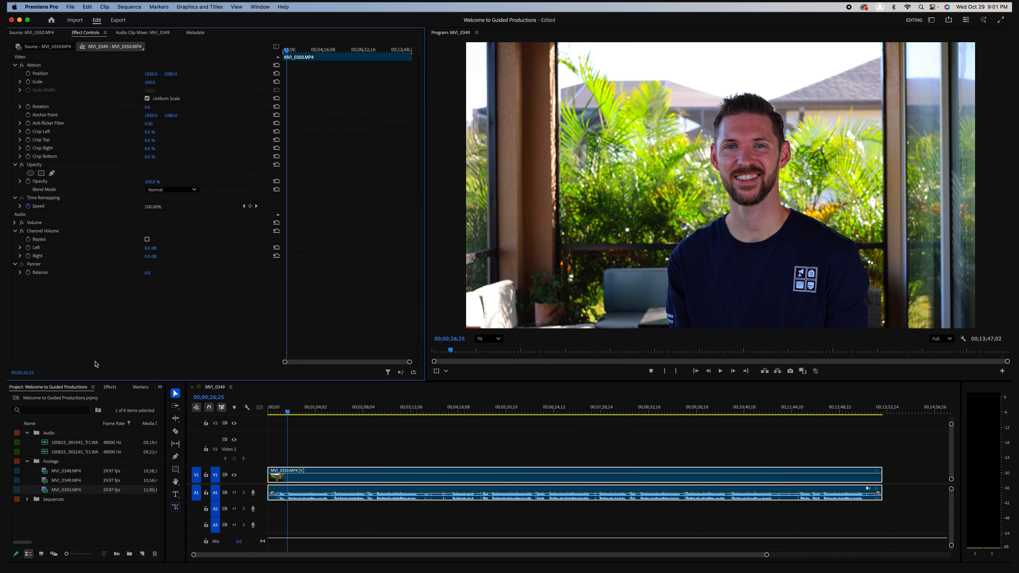
Collapse the Footage and Audio bins in the project
{"action": "left_click", "coordinate": [82, 524]}
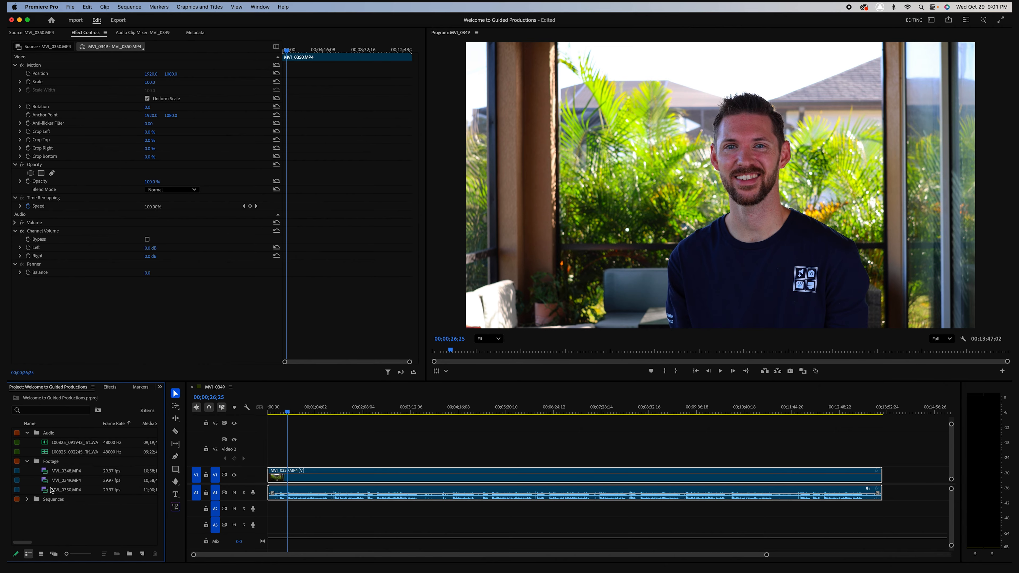
{"action": "left_click", "coordinate": [27, 462]}
{"action": "left_click", "coordinate": [27, 433]}
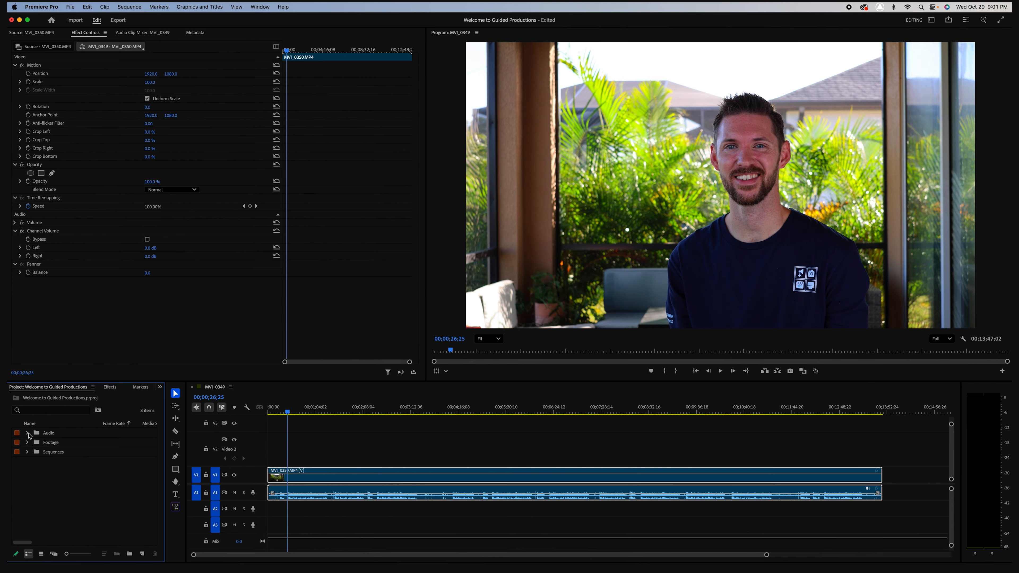
Browse the Video Effects category in the effects library and collapse it again
{"action": "left_click", "coordinate": [109, 388]}
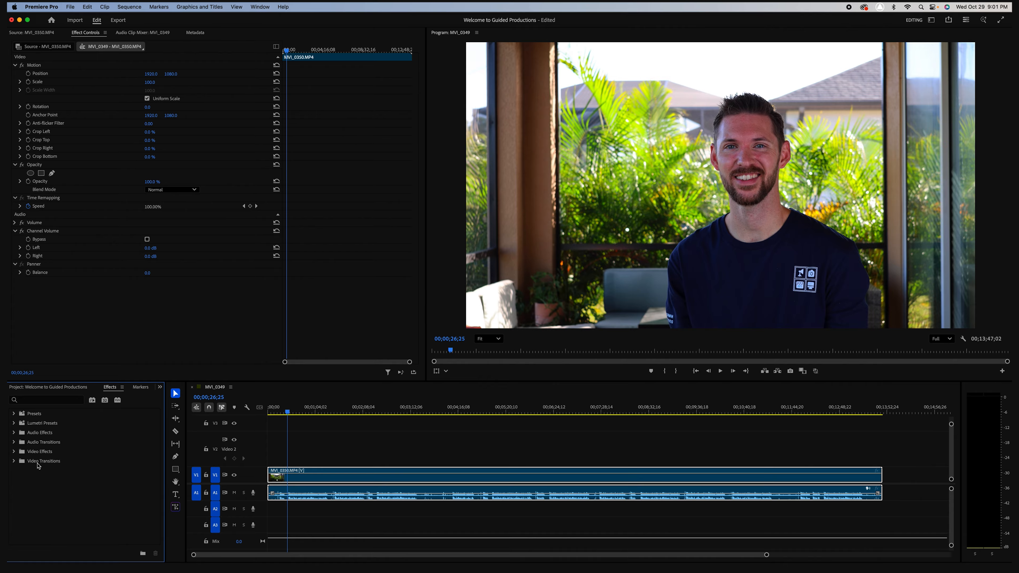
{"action": "left_click", "coordinate": [13, 452]}
{"action": "scroll", "coordinate": [100, 480], "scroll_direction": "down", "scroll_amount": 5}
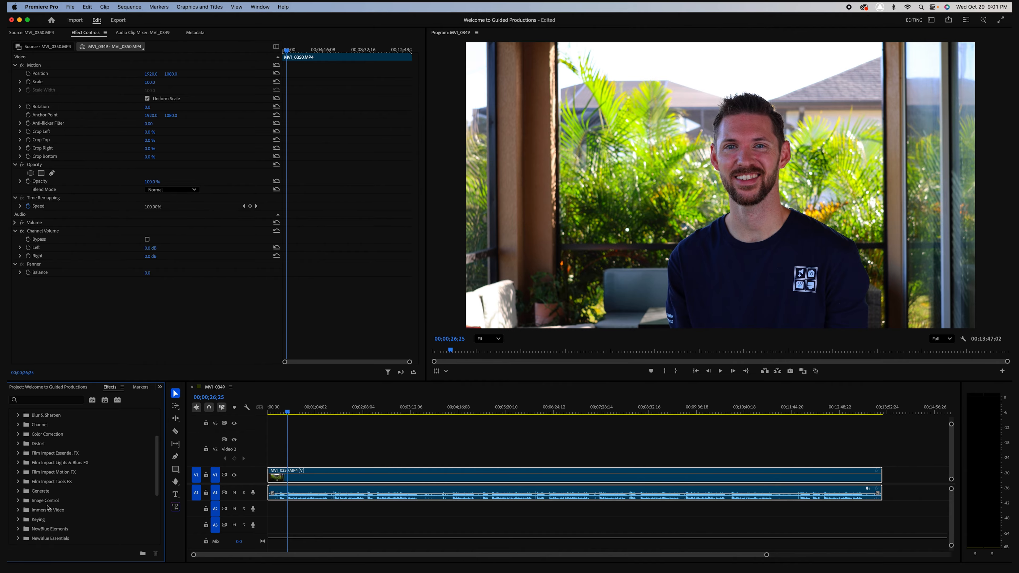
{"action": "scroll", "coordinate": [53, 510], "scroll_direction": "up", "scroll_amount": 5}
{"action": "left_click", "coordinate": [14, 450]}
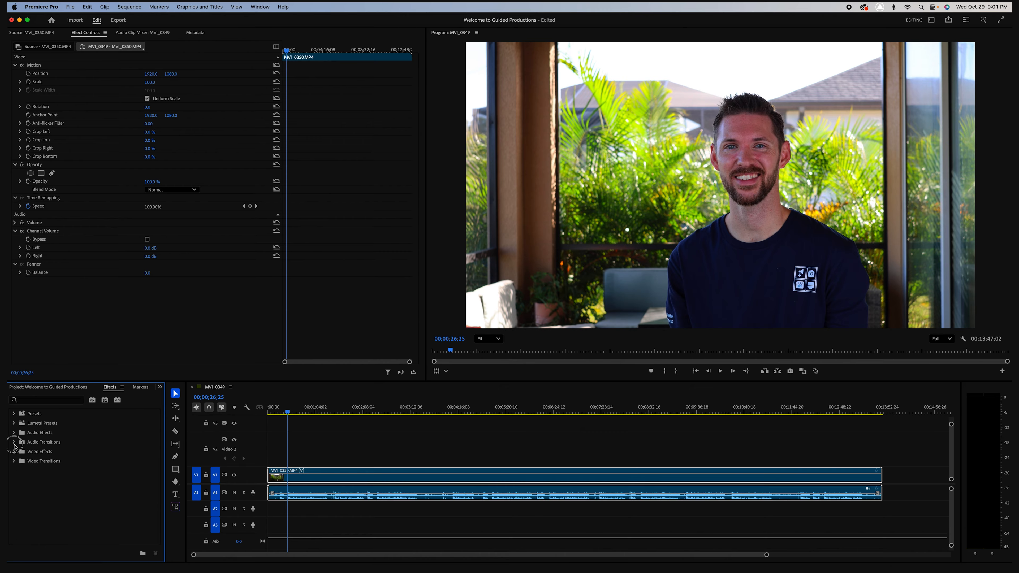
Find the Gaussian Blur effect, apply it to the MVI_0350.MP4 clip and raise its blurriness to about 71
{"action": "left_click", "coordinate": [37, 400]}
{"action": "type", "text": "gauss"}
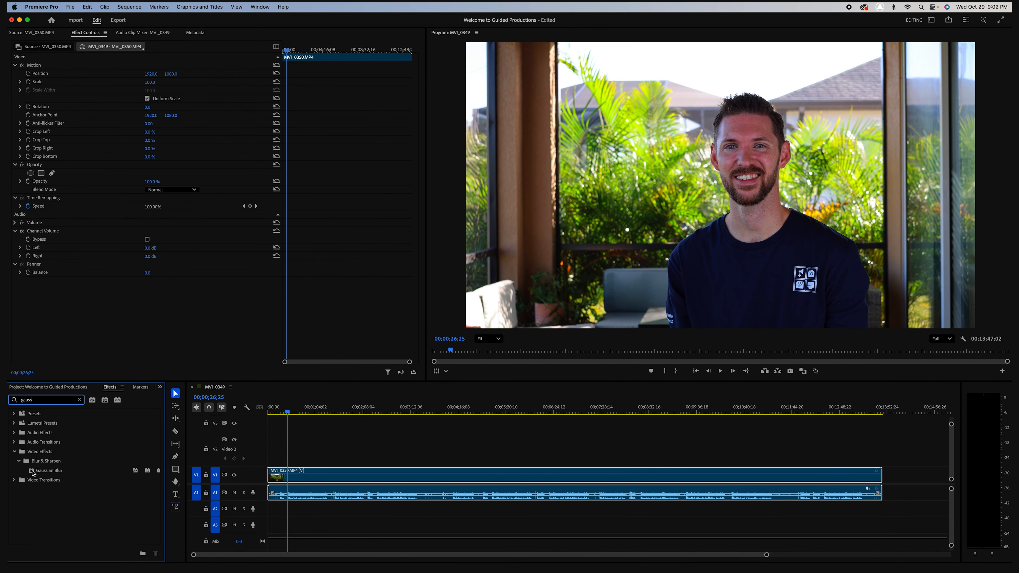
{"action": "left_click_drag", "start_coordinate": [34, 474], "coordinate": [292, 476]}
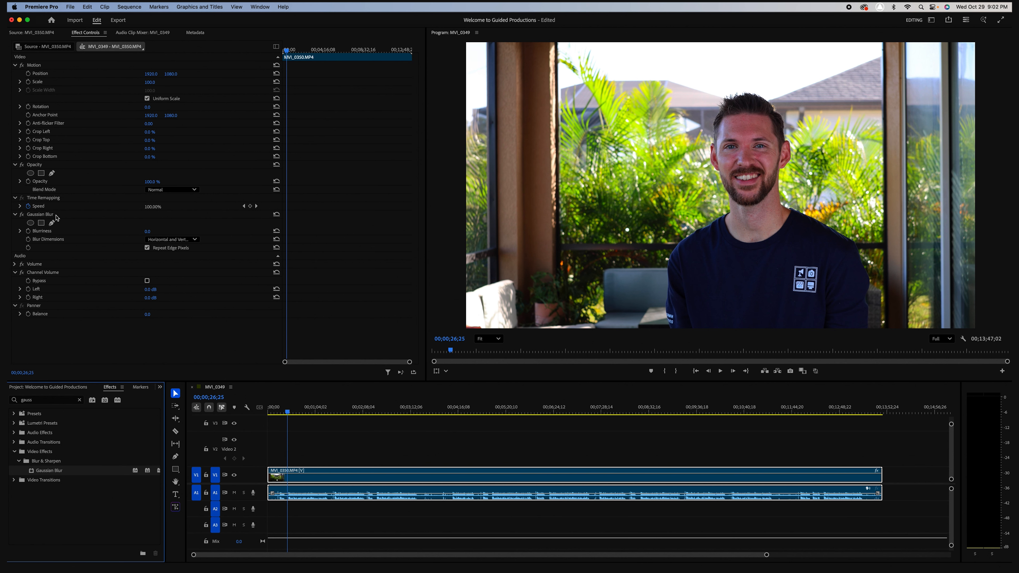
{"action": "left_click_drag", "start_coordinate": [147, 232], "coordinate": [175, 232]}
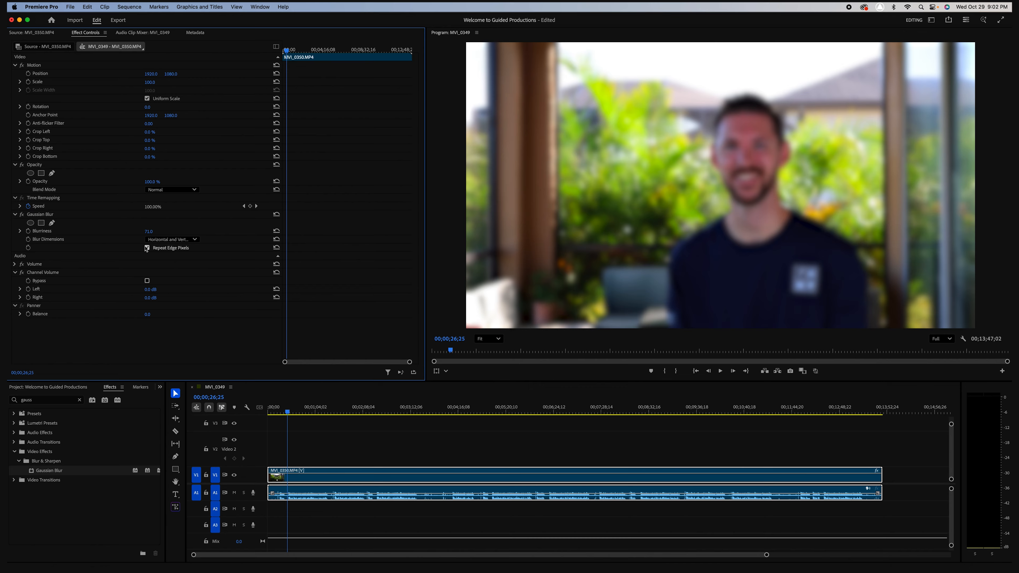
Toggle the Gaussian Blur on and off to compare the picture, and remove the effect from the clip
{"action": "left_click", "coordinate": [22, 217]}
{"action": "left_click", "coordinate": [22, 217]}
{"action": "left_click", "coordinate": [22, 216]}
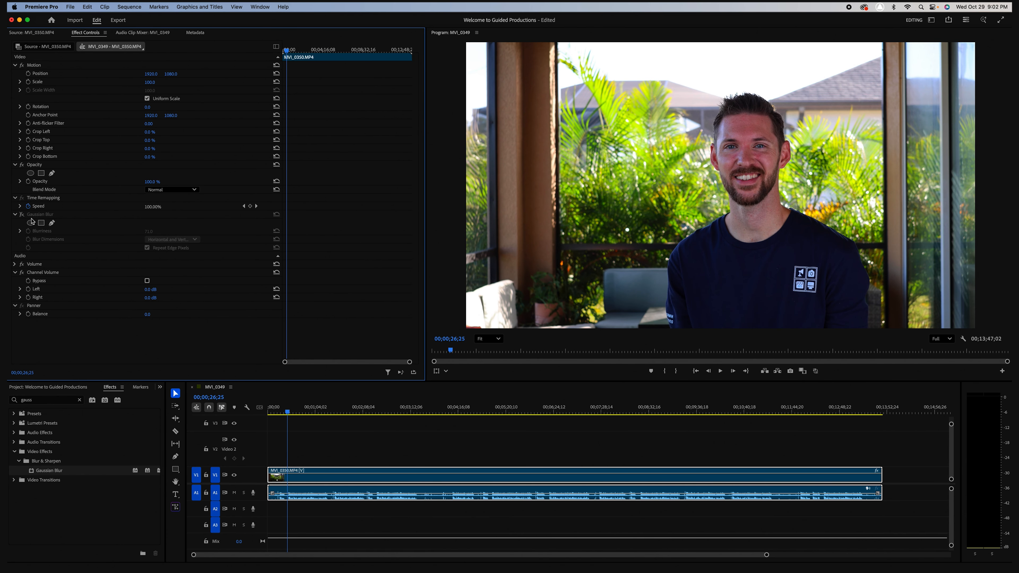
{"action": "left_click", "coordinate": [32, 217]}
{"action": "right_click", "coordinate": [36, 227]}
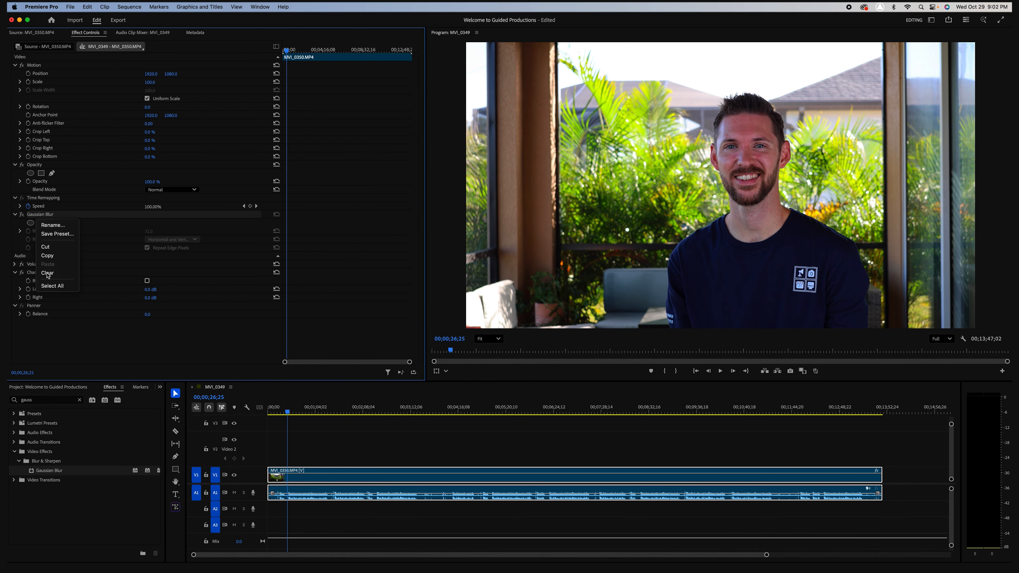
{"action": "left_click", "coordinate": [56, 274]}
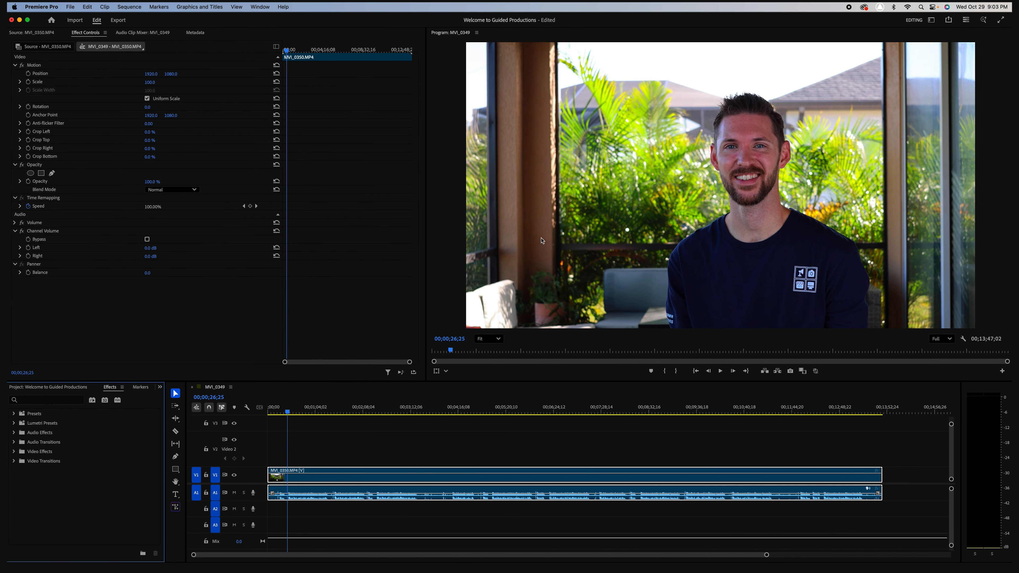
Choose System Default - Scarlett 2i2 USB as the default input in the audio hardware preferences and accept them
{"action": "left_click", "coordinate": [55, 7]}
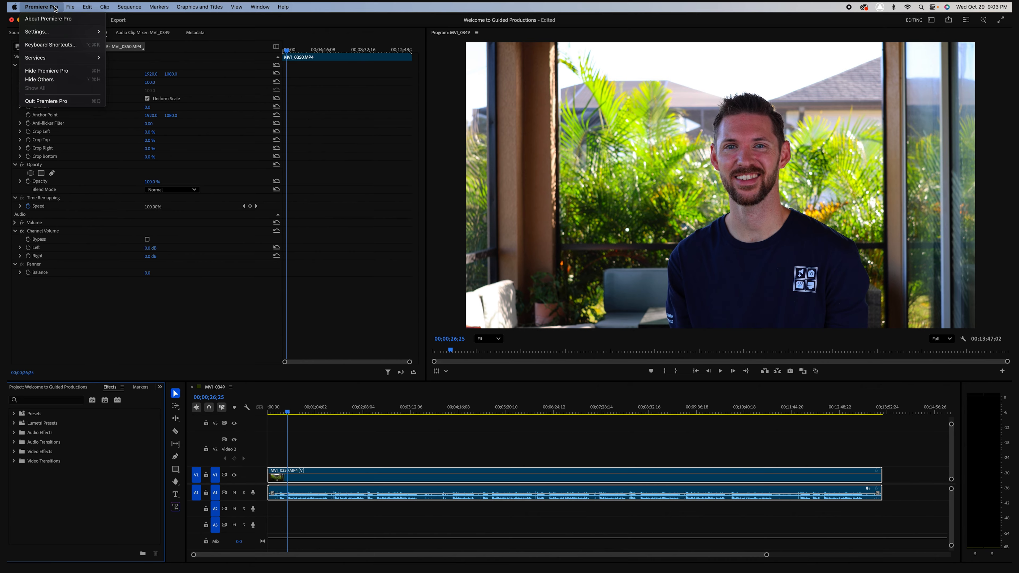
{"action": "mouse_move", "coordinate": [62, 33]}
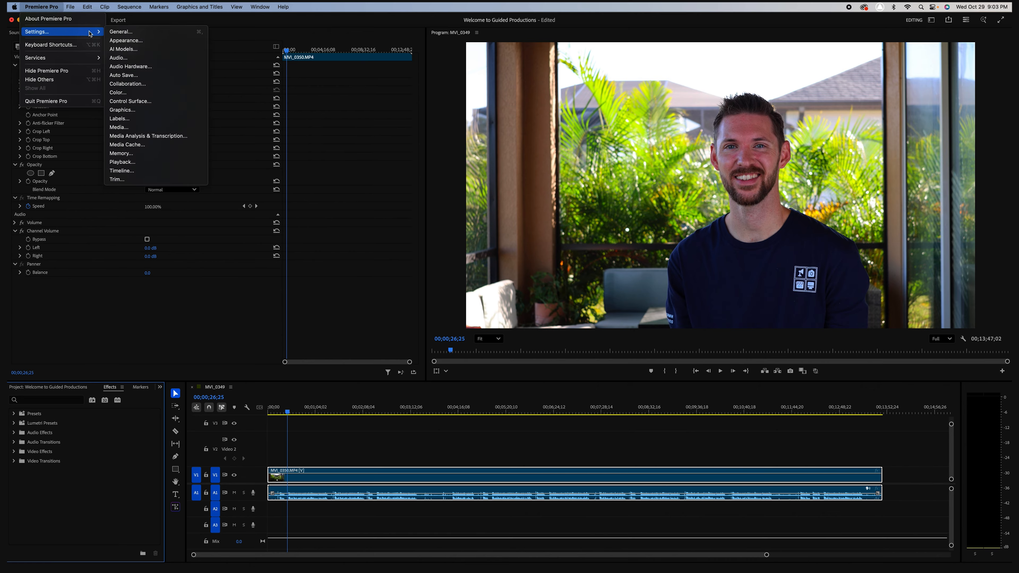
{"action": "left_click", "coordinate": [131, 68]}
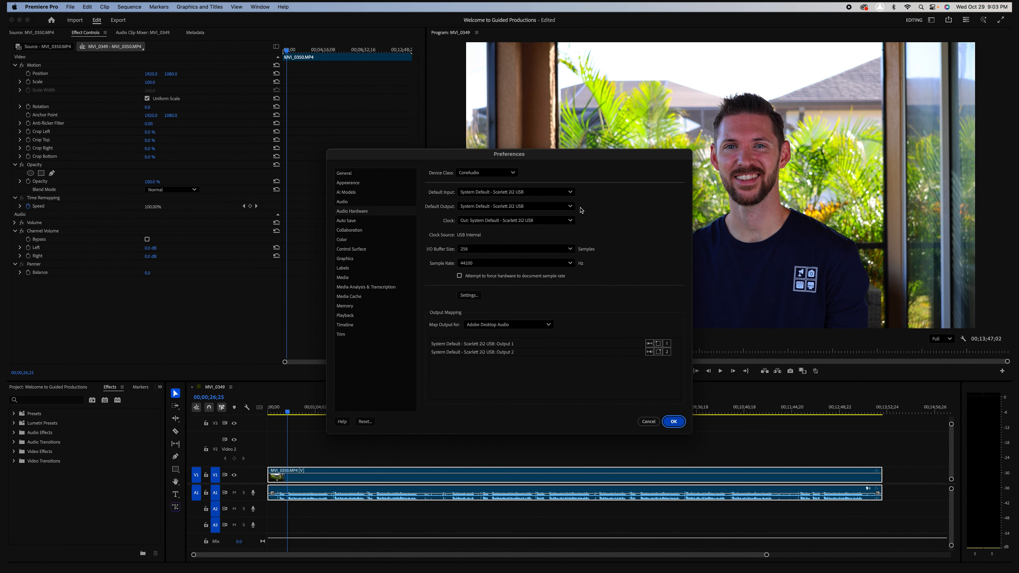
{"action": "left_click", "coordinate": [504, 195]}
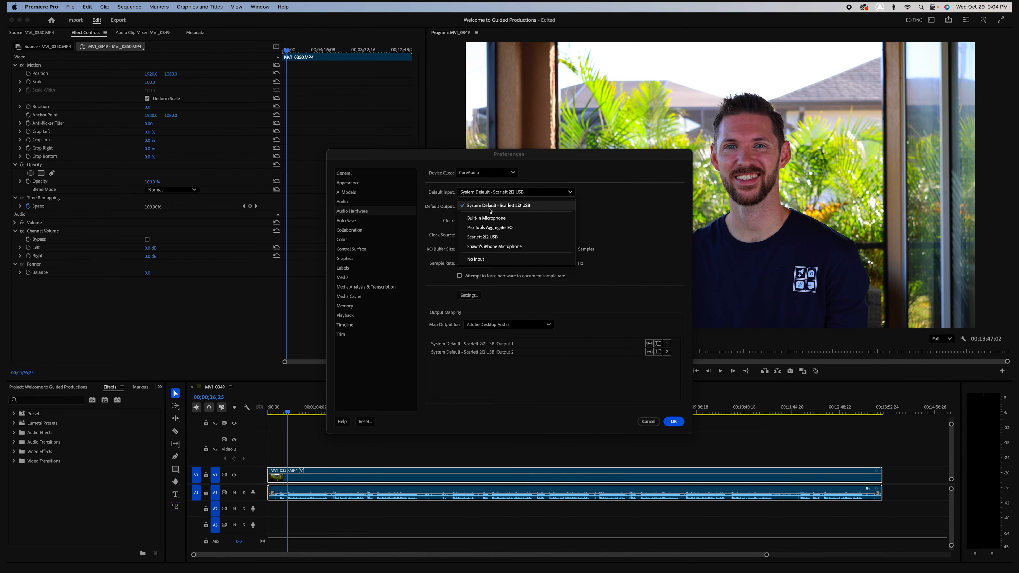
{"action": "left_click", "coordinate": [528, 206]}
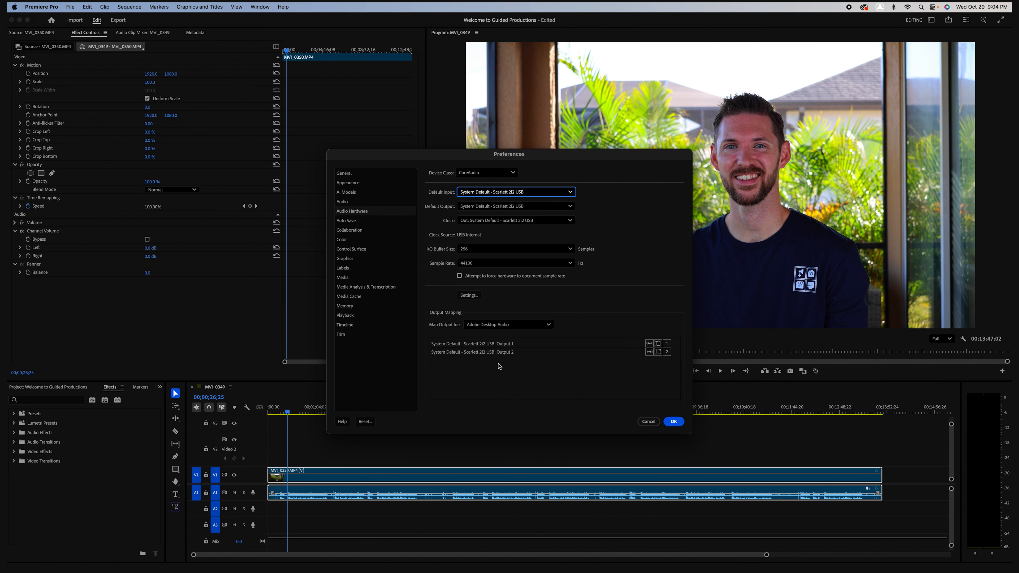
{"action": "left_click", "coordinate": [672, 423]}
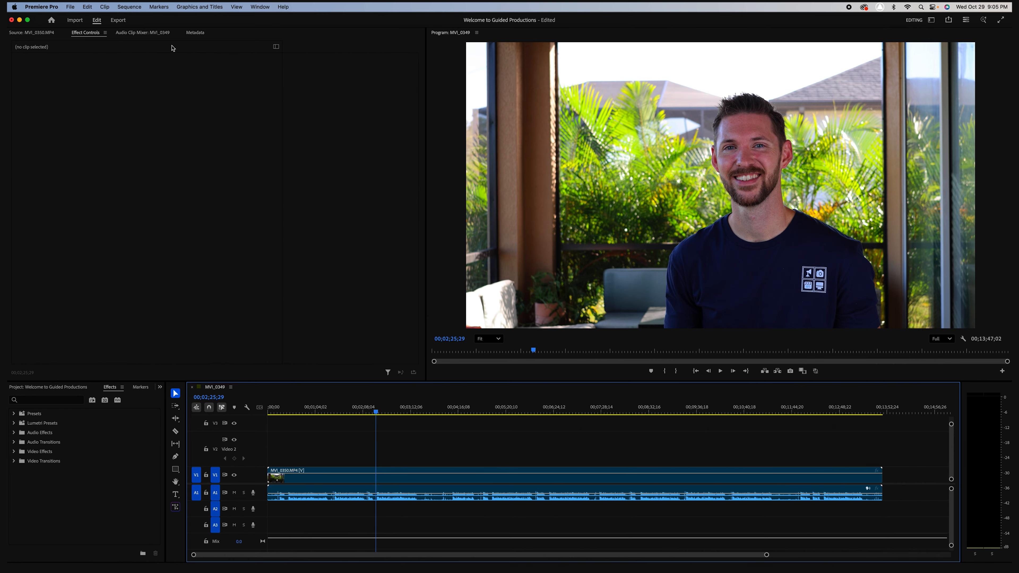
Review the general settings of the MVI_0349 sequence and close them without saving changes
{"action": "left_click", "coordinate": [129, 7]}
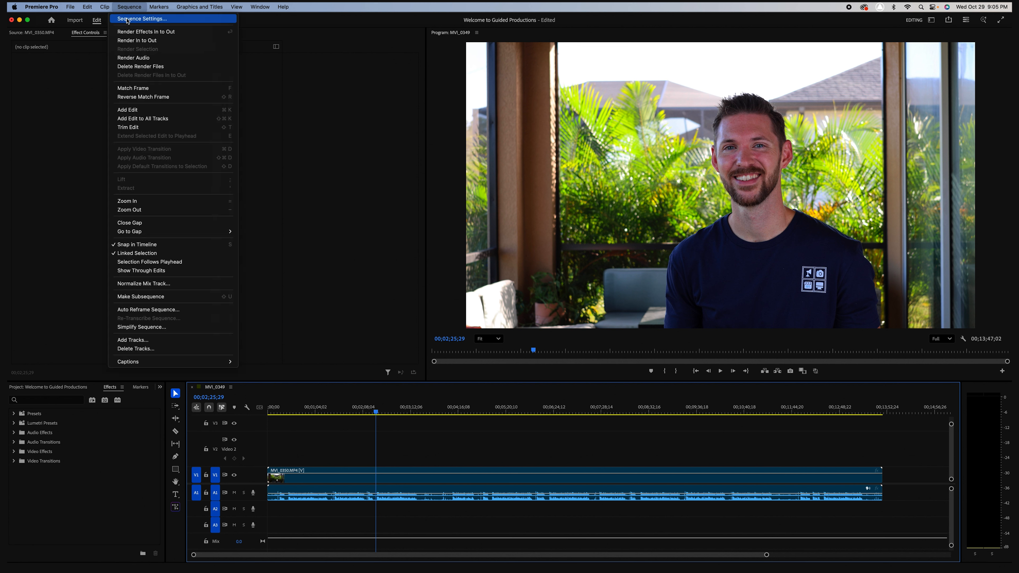
{"action": "left_click", "coordinate": [126, 20]}
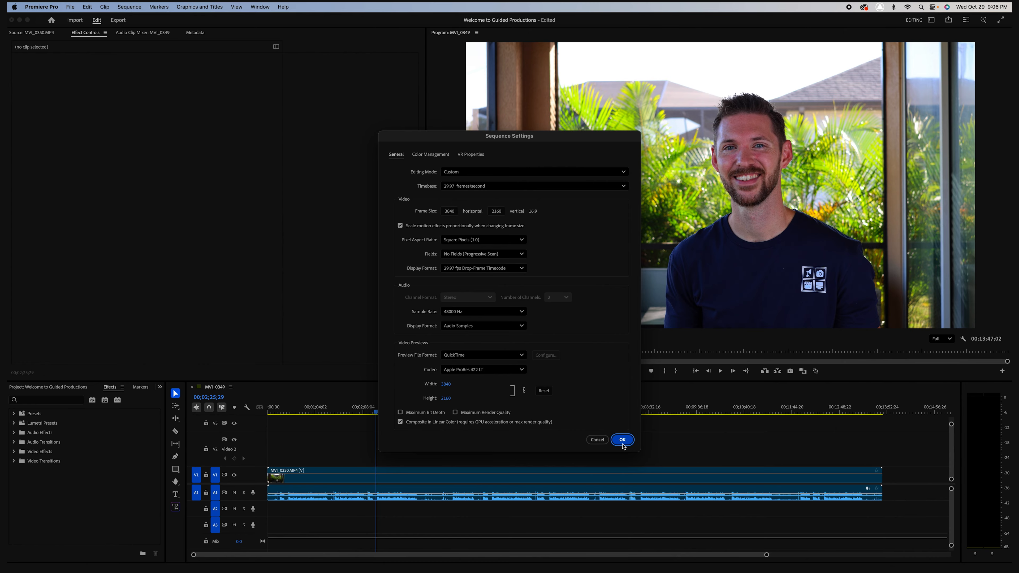
{"action": "left_click", "coordinate": [602, 442]}
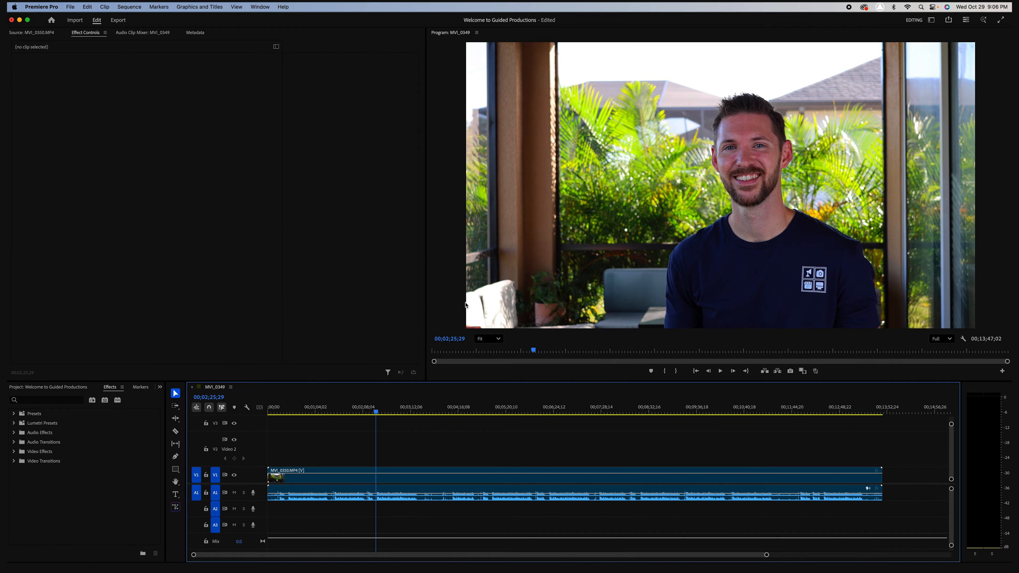
Switch to the Audio workspace, select the MVI_0350.MP4 clip for its Essential Sound options and activate the Audio Track Mixer
{"action": "left_click", "coordinate": [932, 21]}
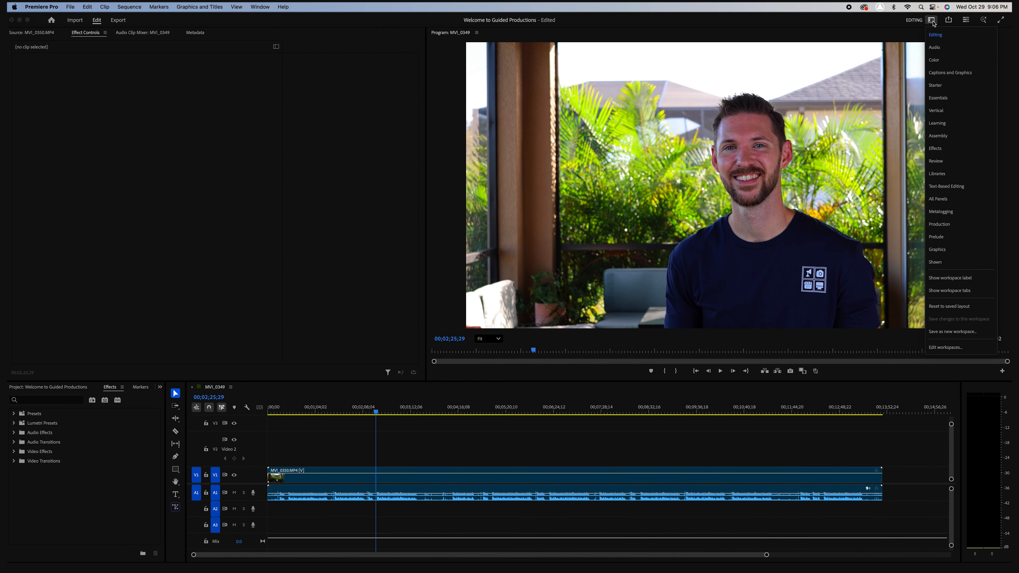
{"action": "left_click", "coordinate": [940, 48]}
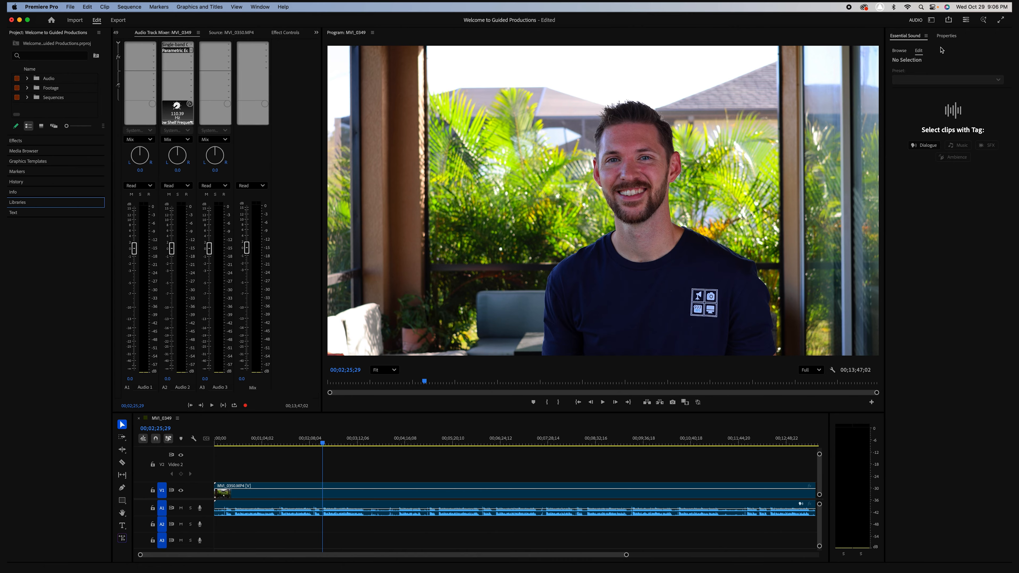
{"action": "left_click", "coordinate": [605, 499]}
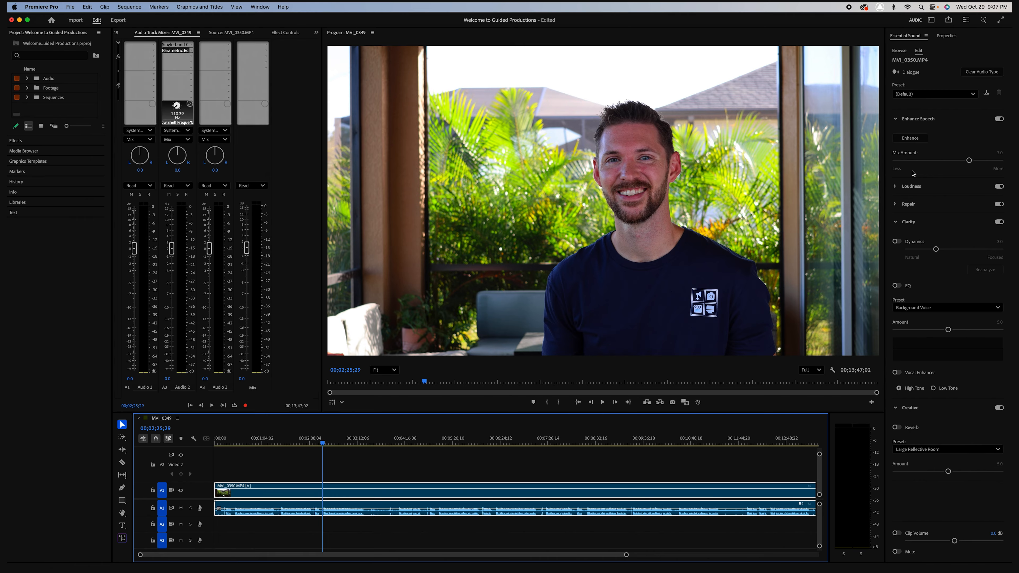
{"action": "left_click", "coordinate": [297, 94]}
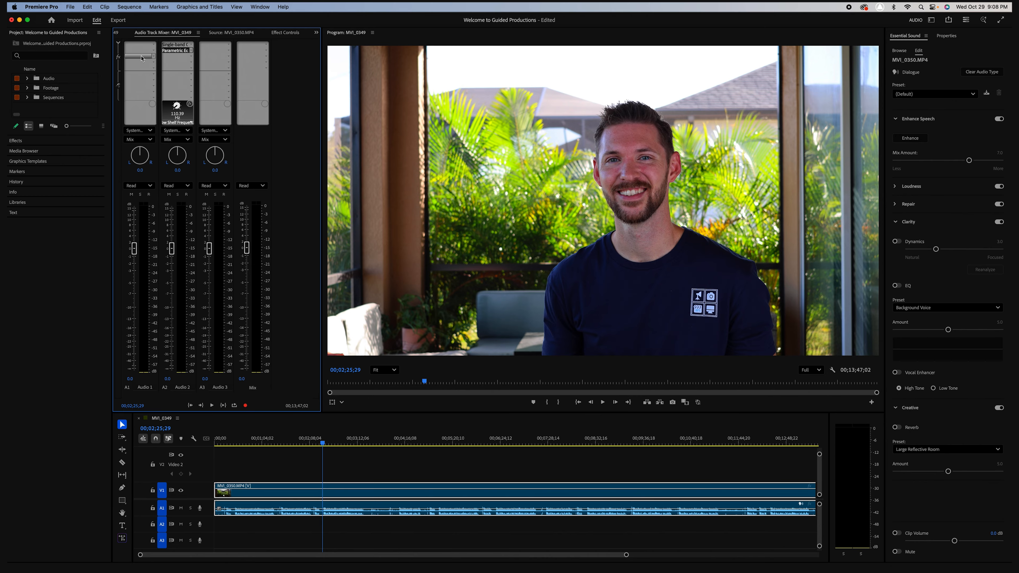
Hide and show the mixer's effects and sends area, and browse the effect categories for the filled slots of the Audio 2 track
{"action": "left_click", "coordinate": [117, 43]}
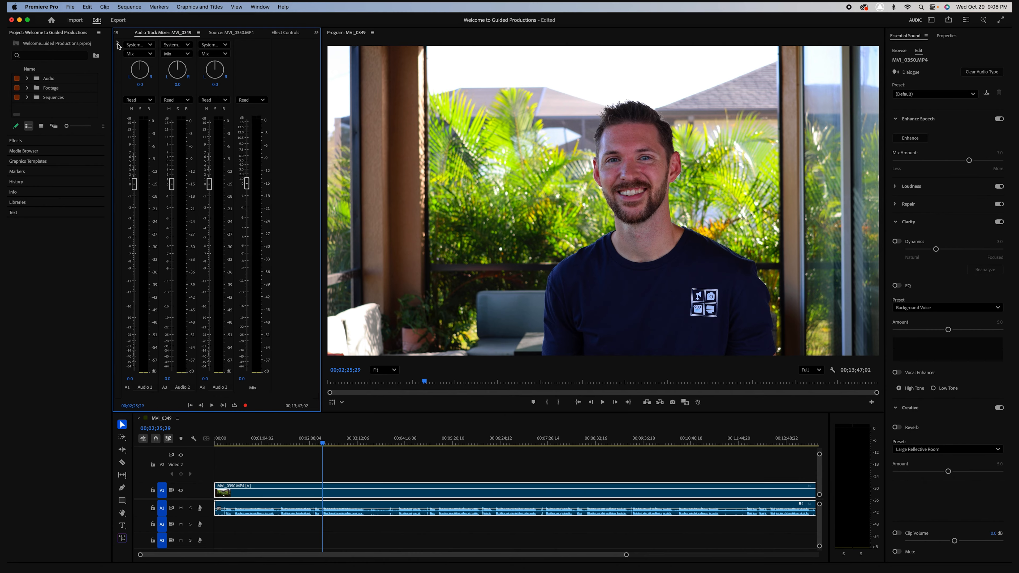
{"action": "left_click", "coordinate": [117, 44]}
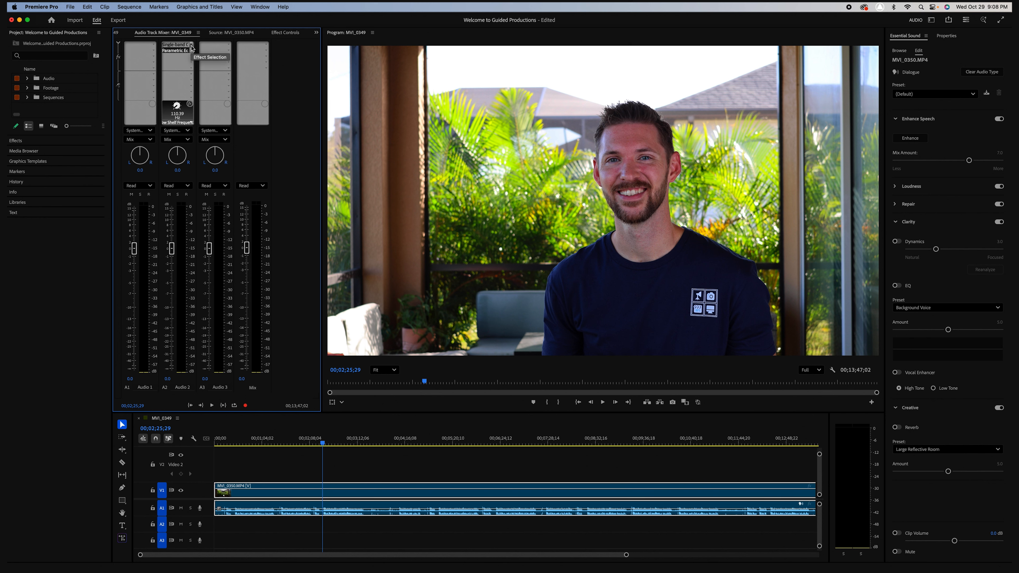
{"action": "left_click", "coordinate": [192, 47]}
{"action": "mouse_move", "coordinate": [192, 68]}
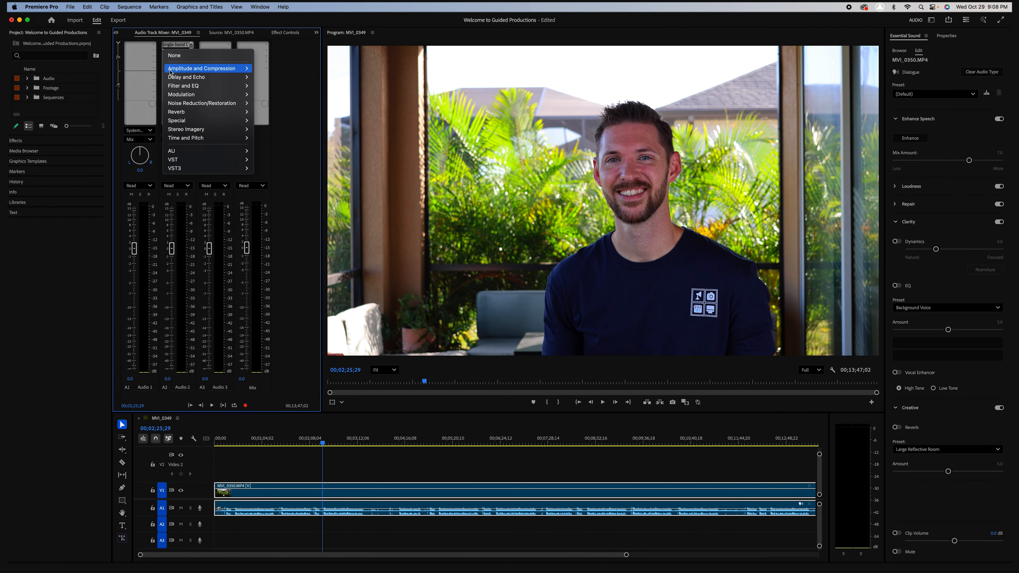
{"action": "left_click", "coordinate": [192, 46]}
{"action": "left_click", "coordinate": [191, 52]}
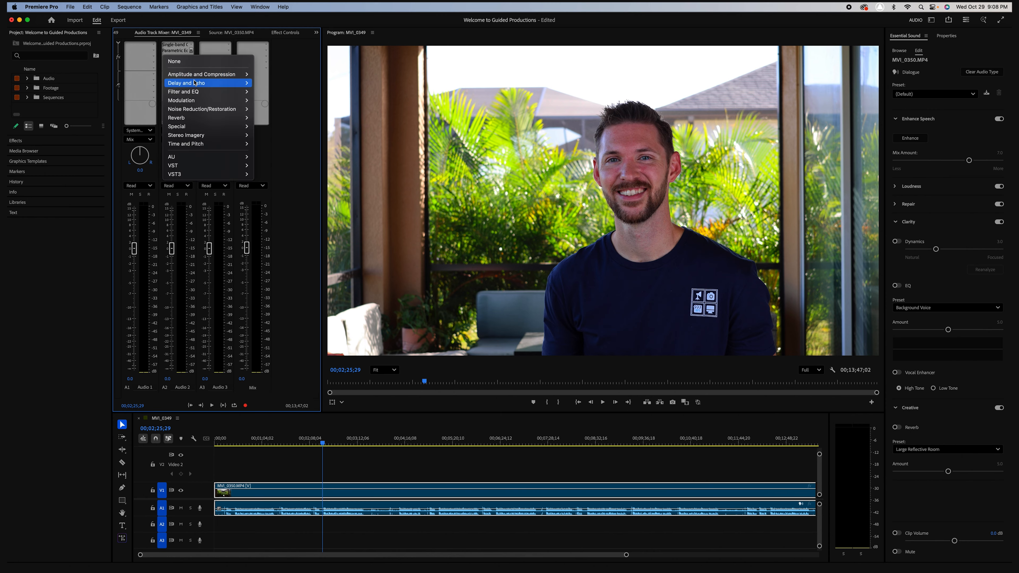
{"action": "mouse_move", "coordinate": [194, 93]}
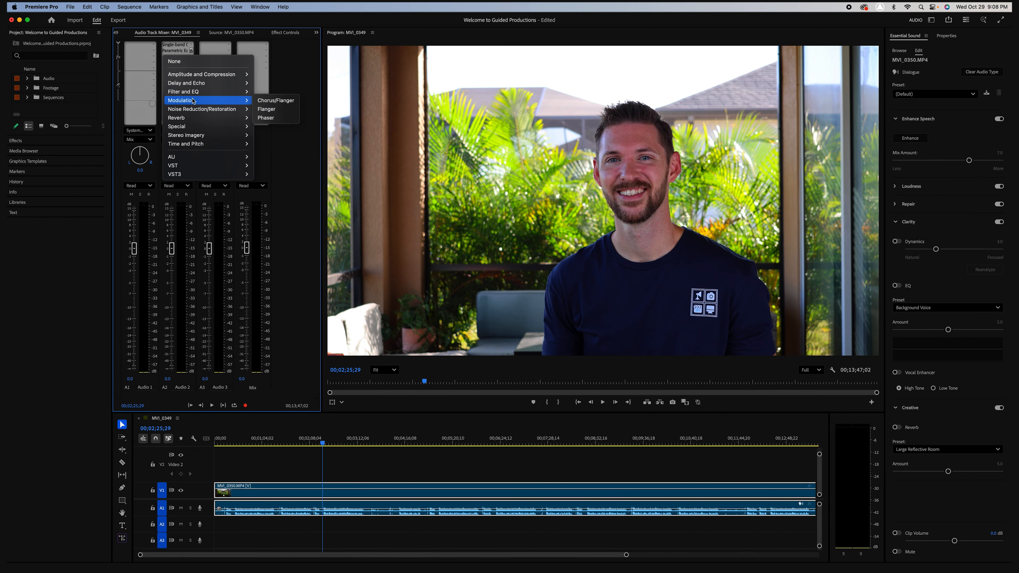
{"action": "mouse_move", "coordinate": [193, 111]}
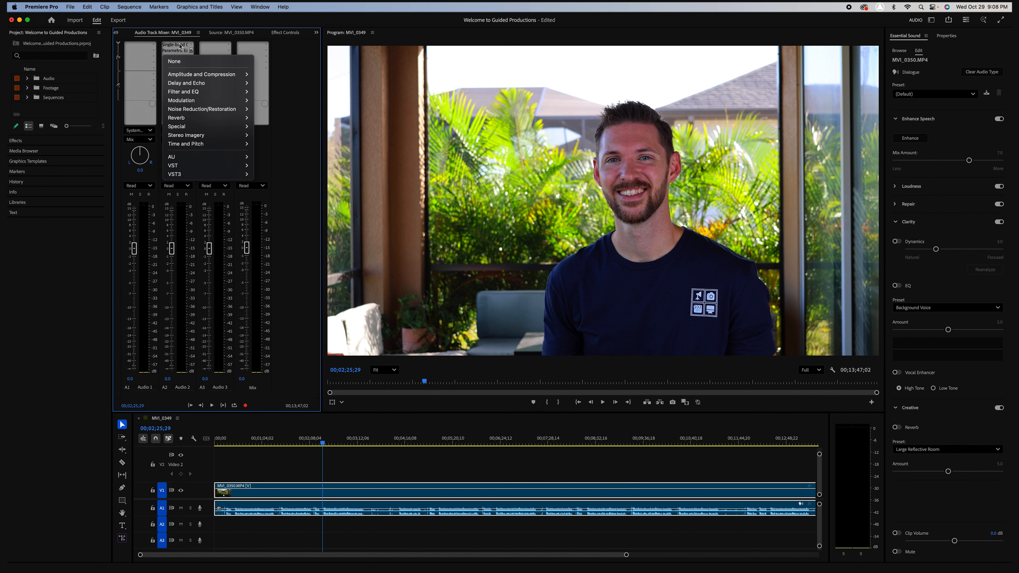
{"action": "left_click", "coordinate": [178, 47]}
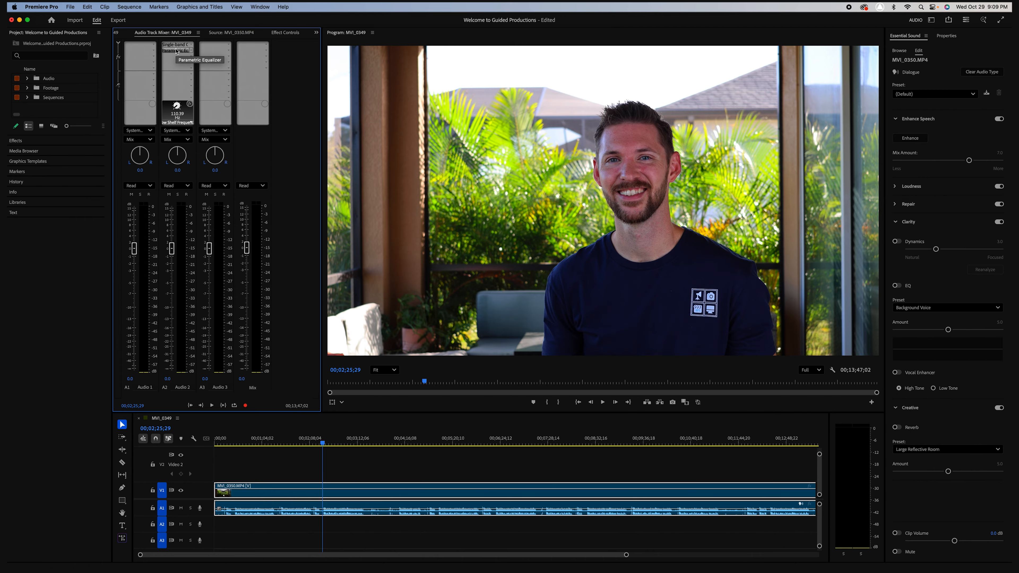
Try the Acoustic Guitar and Full Reset presets in Audio 2's Parametric Equalizer, return to Vocal Enhancer and close the editor
{"action": "double_click", "coordinate": [176, 51]}
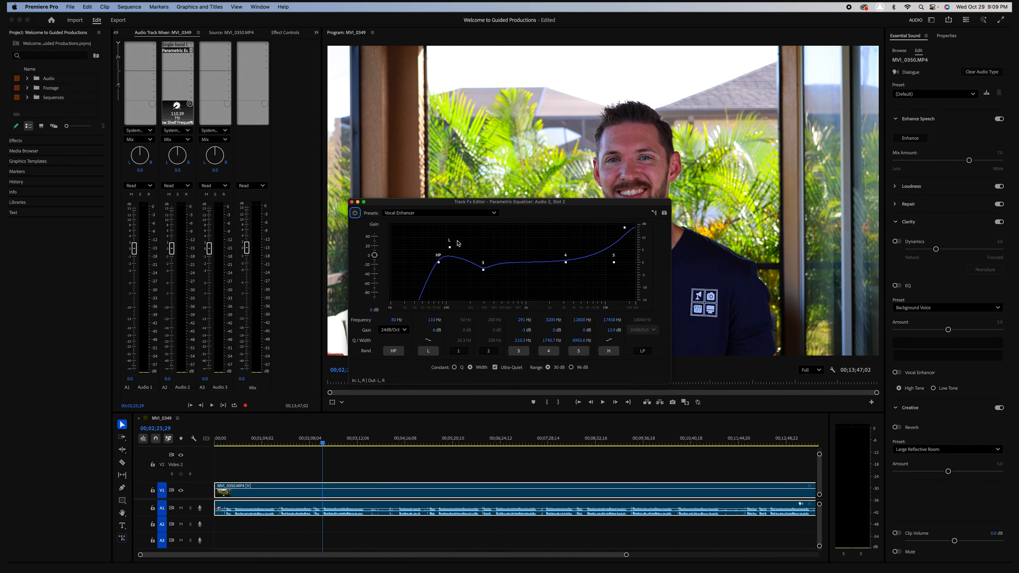
{"action": "left_click", "coordinate": [521, 204]}
{"action": "left_click_drag", "start_coordinate": [520, 205], "coordinate": [521, 153]}
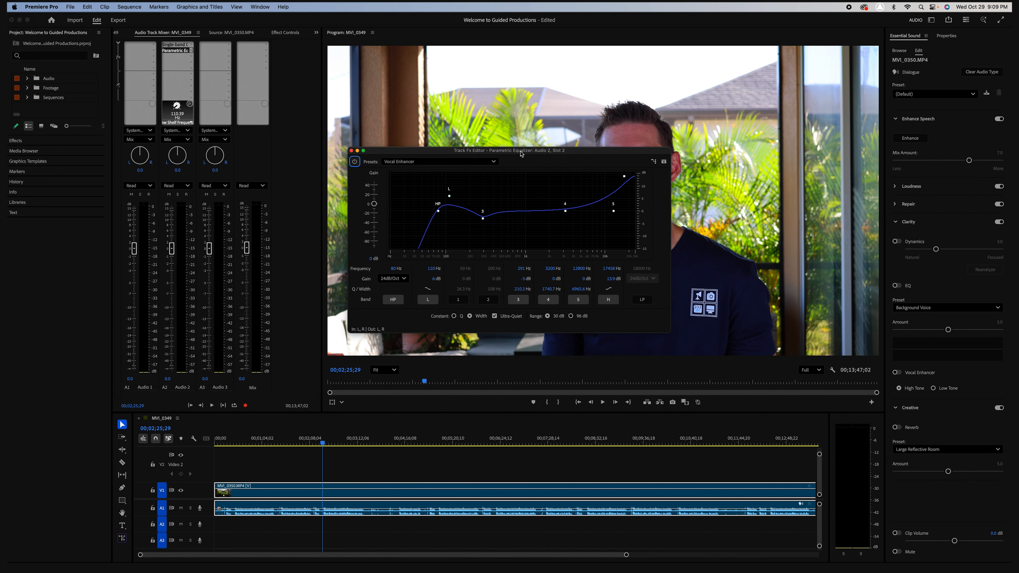
{"action": "left_click", "coordinate": [478, 161]}
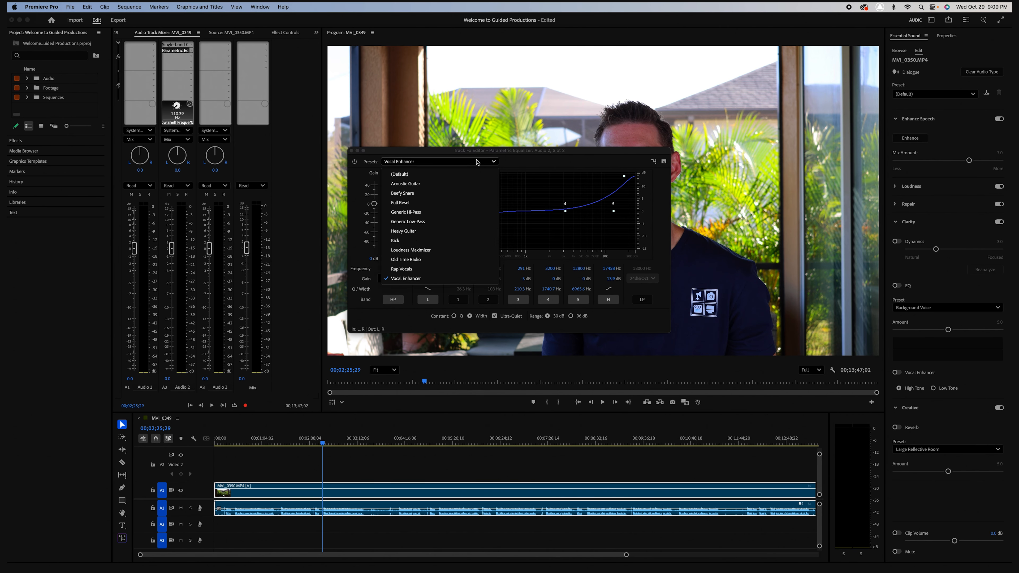
{"action": "left_click", "coordinate": [464, 187]}
{"action": "left_click", "coordinate": [466, 161]}
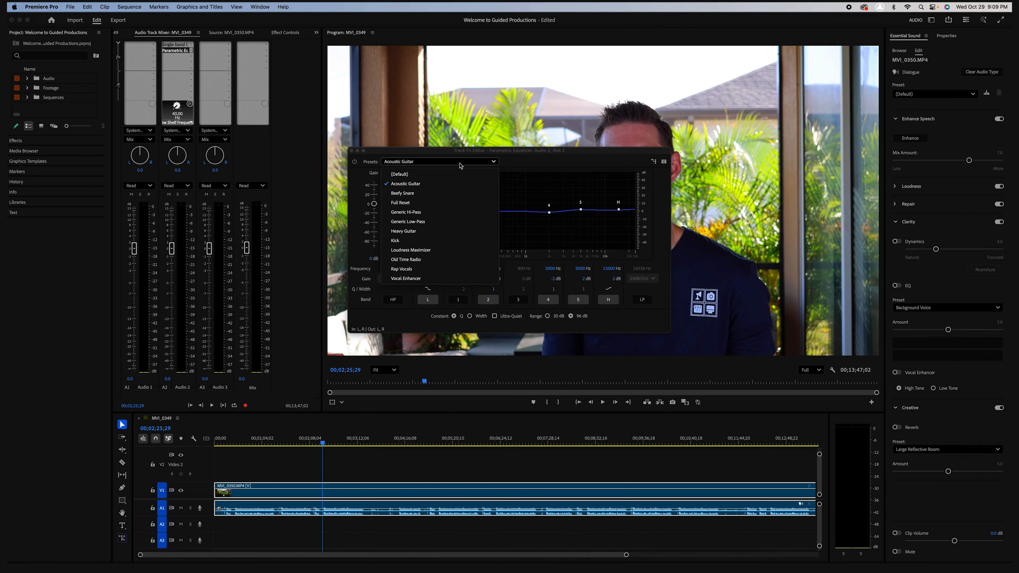
{"action": "left_click", "coordinate": [435, 203]}
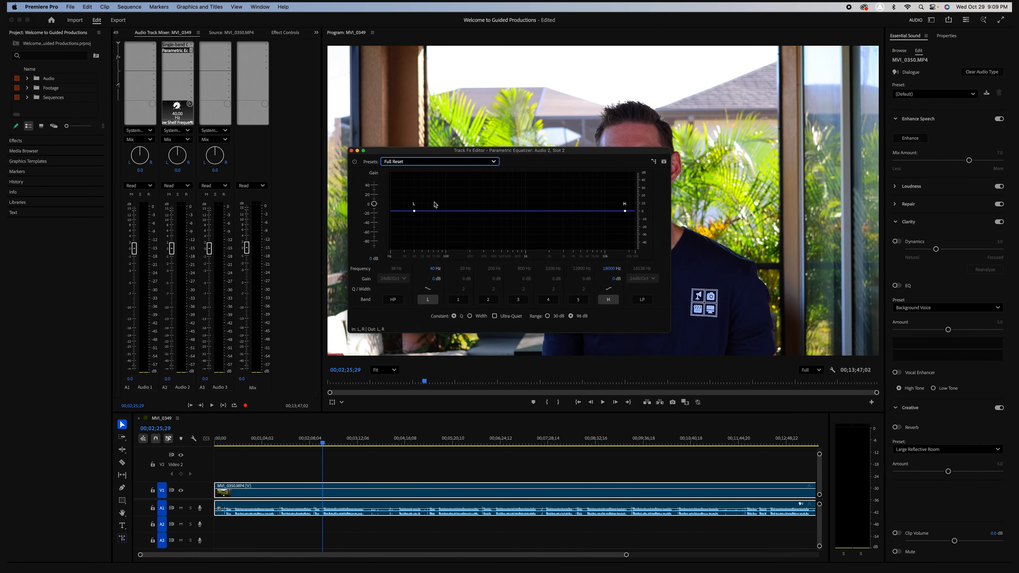
{"action": "left_click", "coordinate": [440, 160]}
{"action": "left_click", "coordinate": [416, 281]}
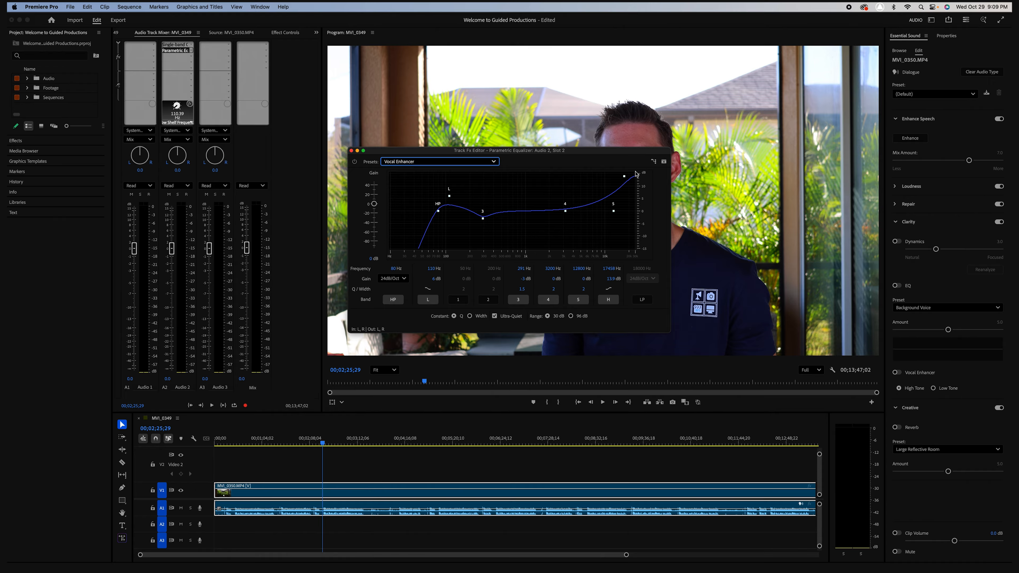
{"action": "left_click", "coordinate": [351, 151]}
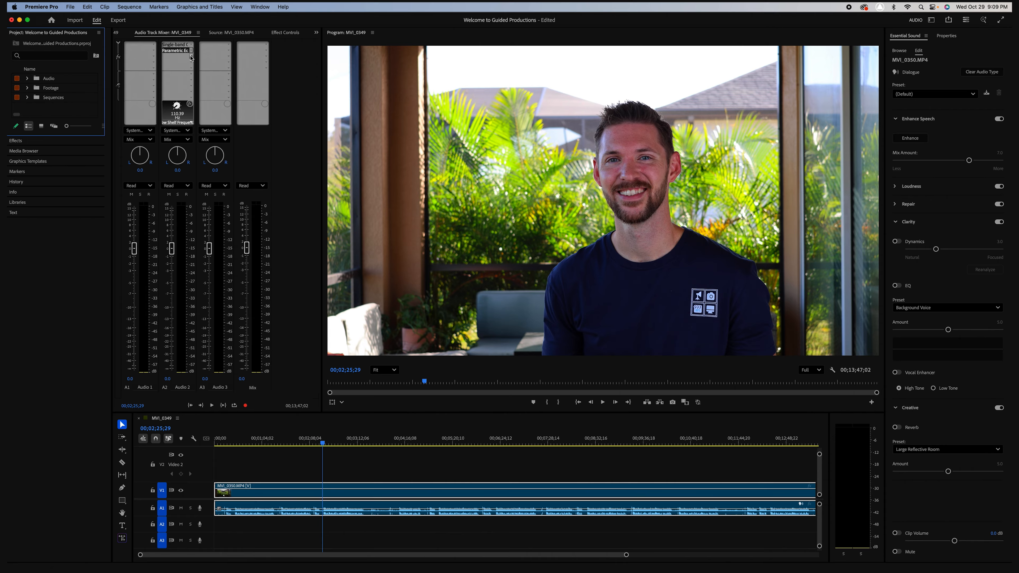
Review the effect categories offered for the next empty effect slot on Audio 2 without choosing one
{"action": "left_click", "coordinate": [176, 56]}
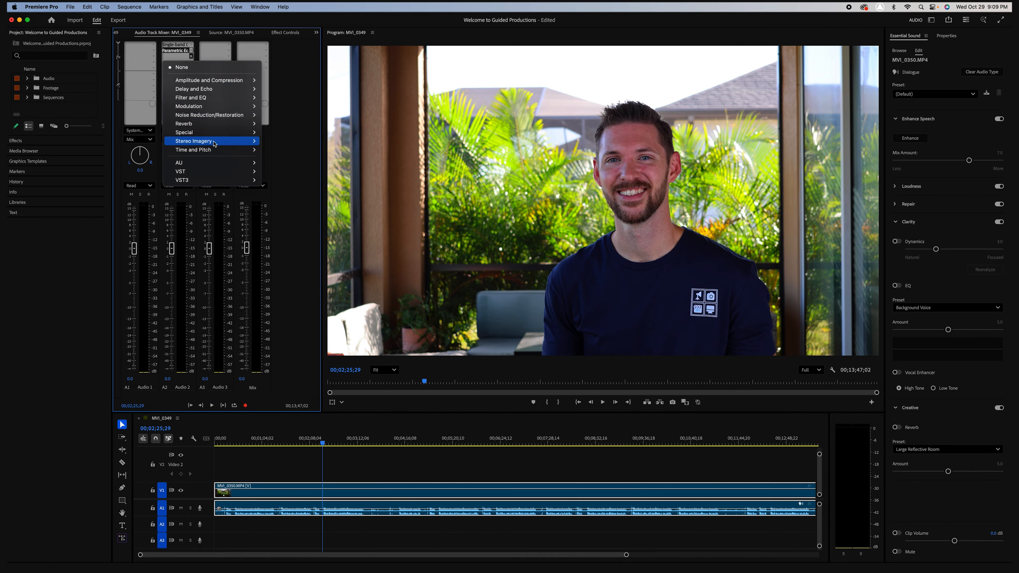
{"action": "mouse_move", "coordinate": [224, 110]}
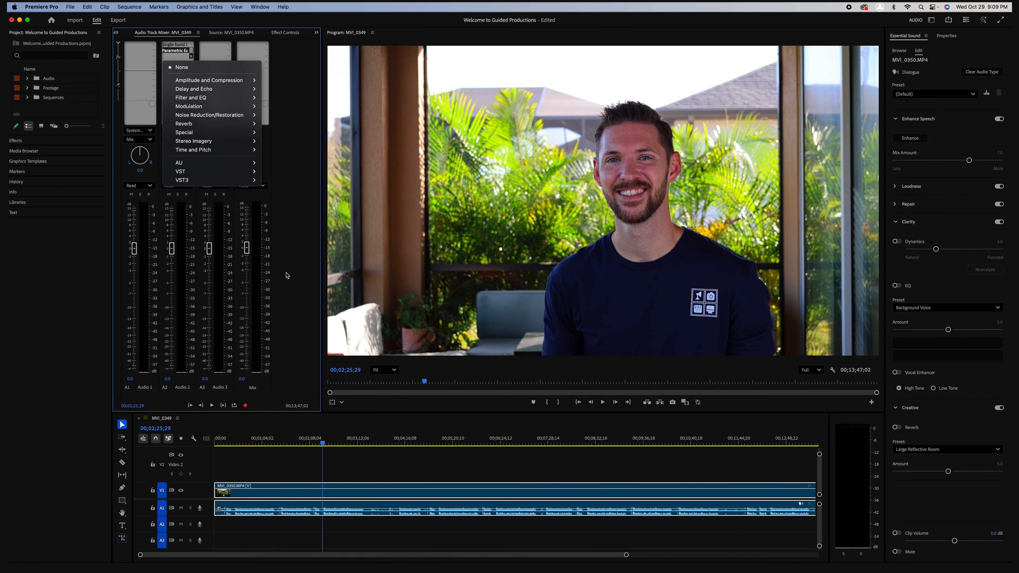
{"action": "left_click", "coordinate": [286, 275]}
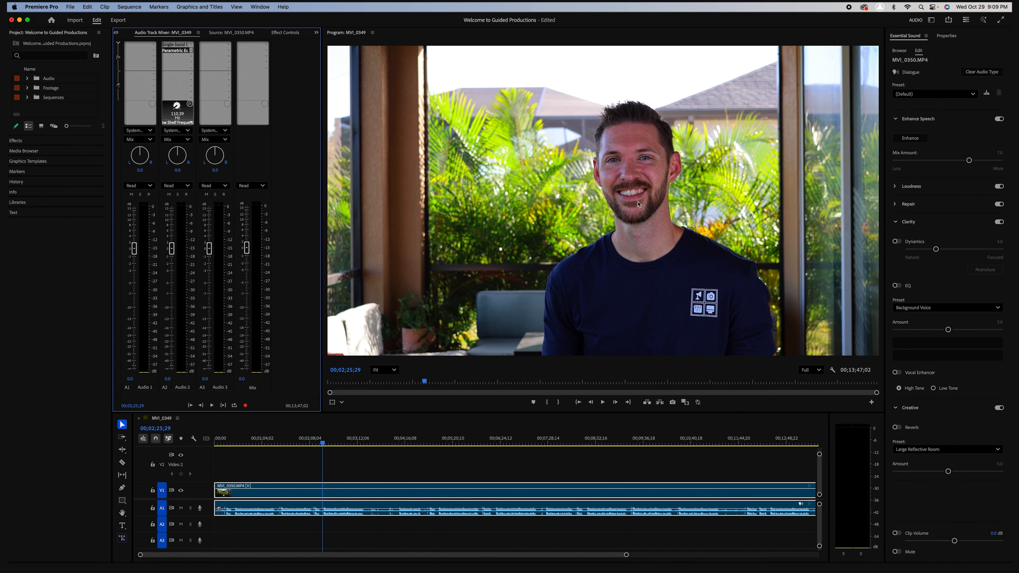
Switch to the Color workspace and raise the clip's Lumetri temperature to about 10 and tint to about 7
{"action": "left_click", "coordinate": [931, 19]}
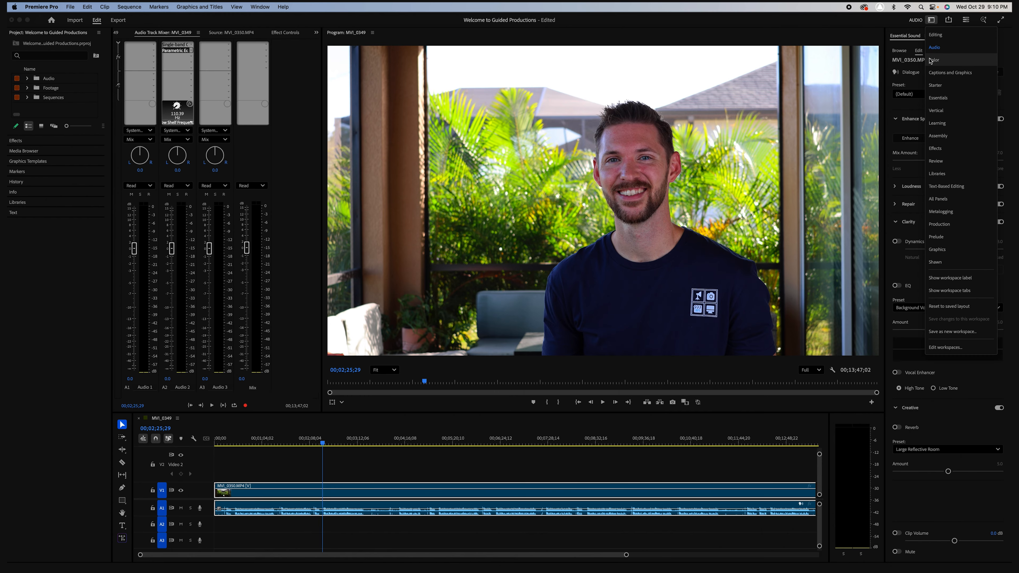
{"action": "left_click", "coordinate": [933, 60]}
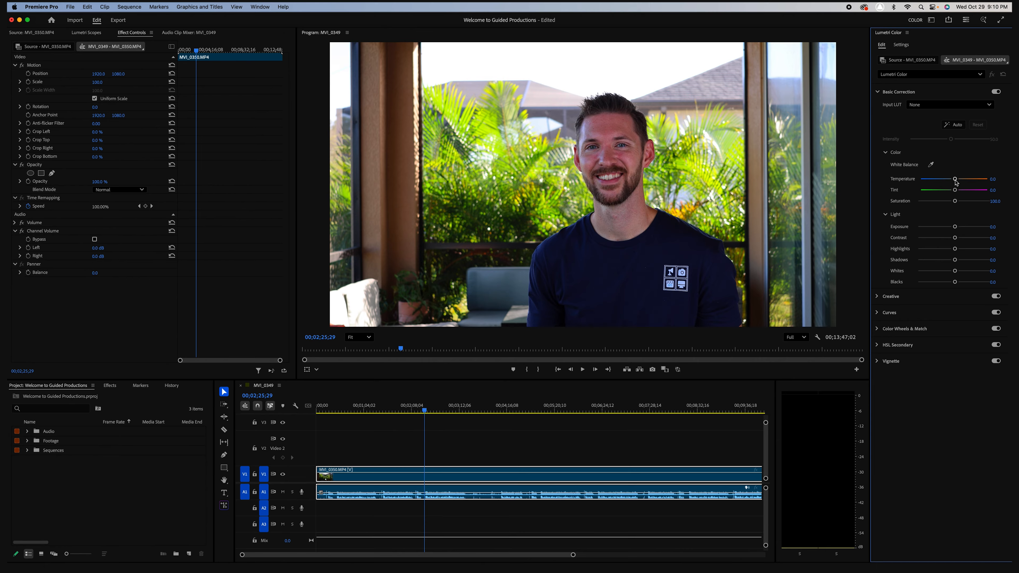
{"action": "left_click_drag", "start_coordinate": [955, 183], "coordinate": [956, 203]}
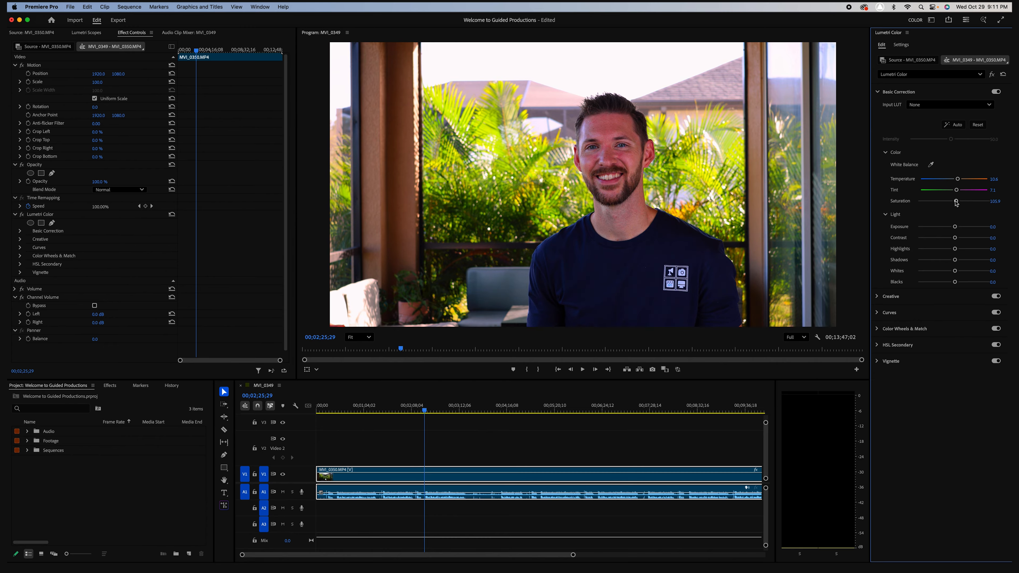
Push the Basic Correction saturation to its maximum of 200 and reset it to 100
{"action": "left_click_drag", "start_coordinate": [956, 203], "coordinate": [1011, 203]}
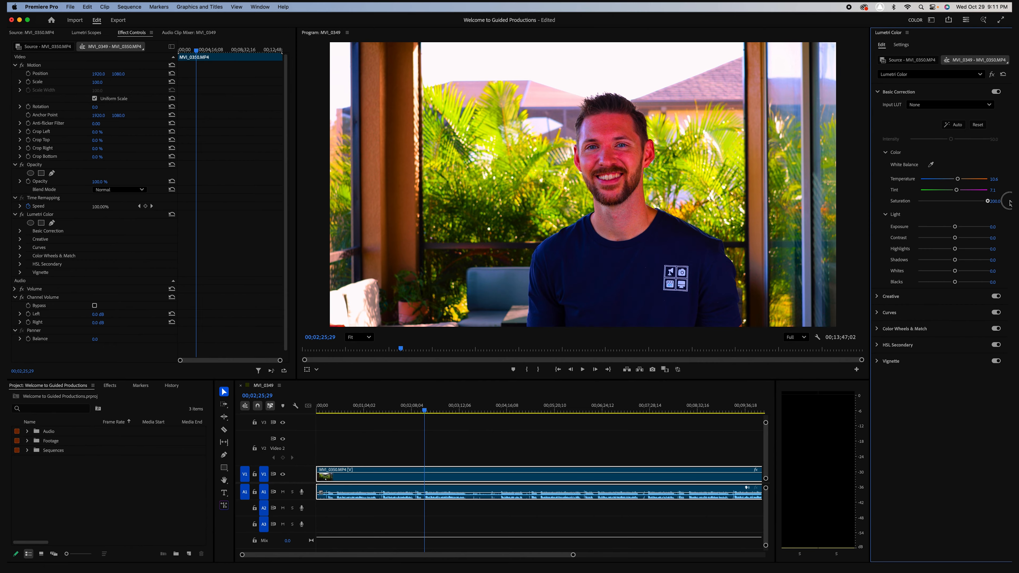
{"action": "left_click_drag", "start_coordinate": [1010, 202], "coordinate": [987, 202]}
{"action": "double_click", "coordinate": [987, 202]}
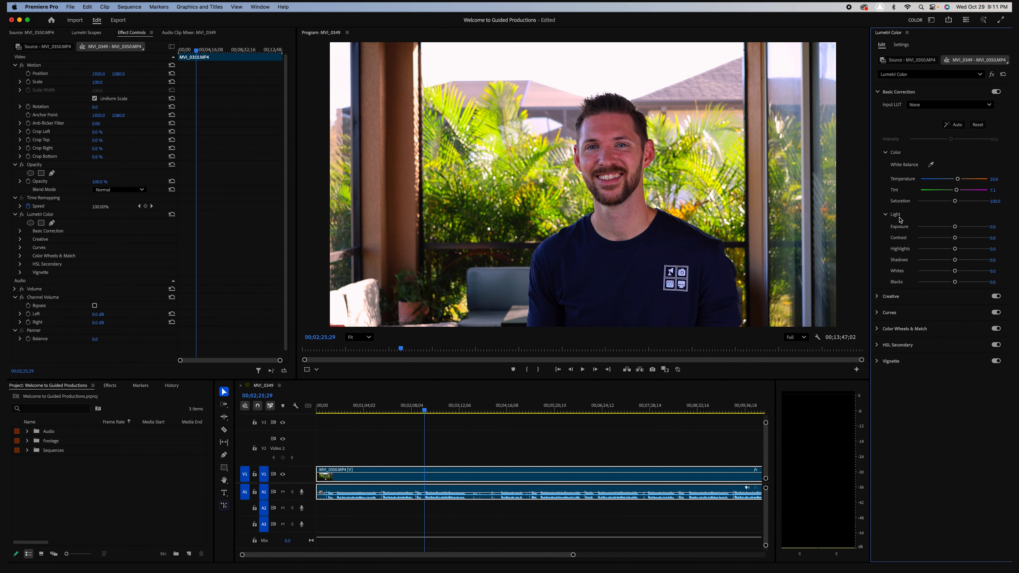
Raise the exposure to 0.4 and the shadows to about 20, and reset the blacks to 0 after lowering them
{"action": "left_click_drag", "start_coordinate": [956, 230], "coordinate": [939, 282]}
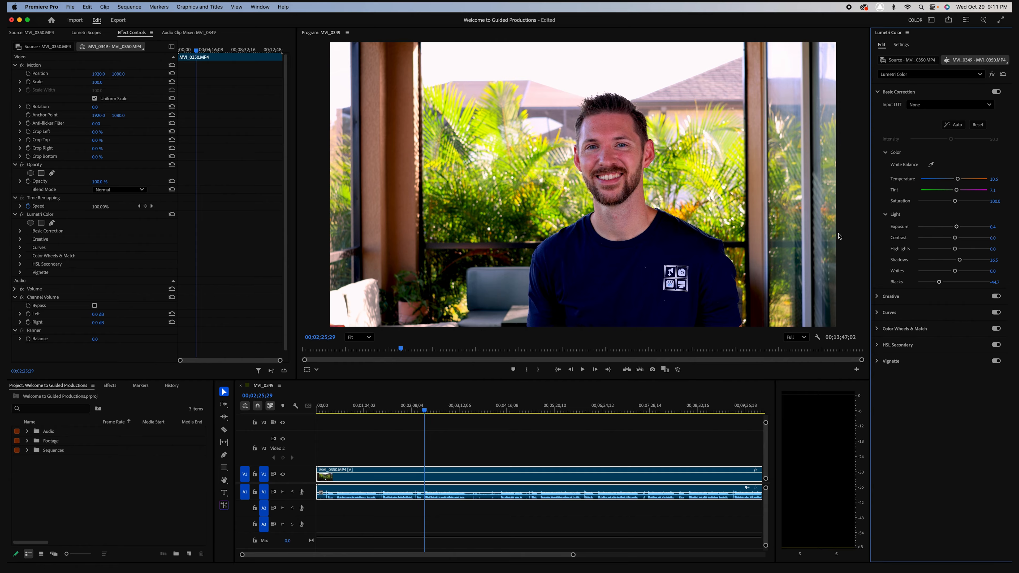
{"action": "double_click", "coordinate": [939, 282]}
{"action": "left_click_drag", "start_coordinate": [960, 260], "coordinate": [961, 262]}
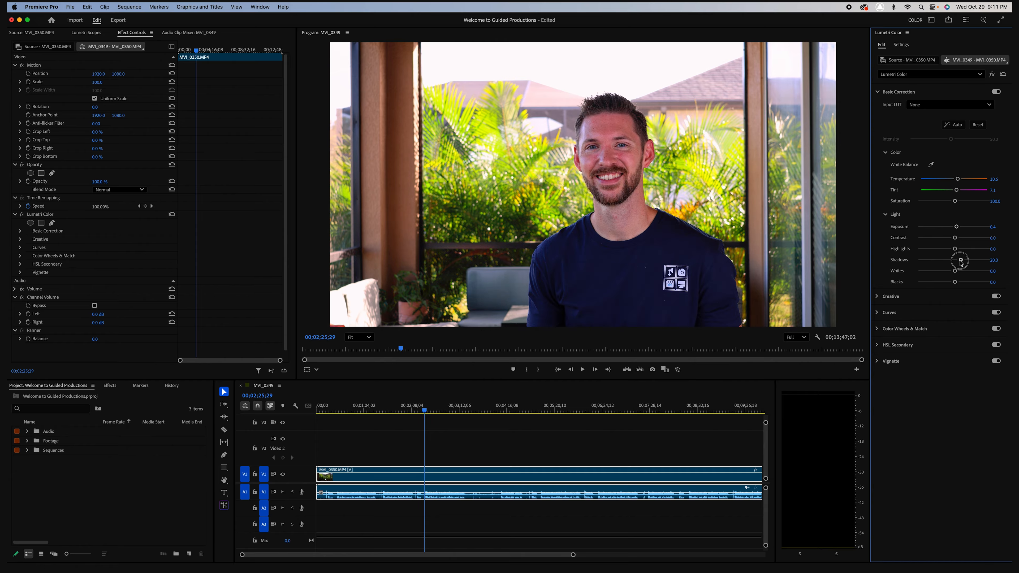
Try the Kodak 5205 Fuji 3510 creative look on the clip and replace it with SL BLUE STEEL
{"action": "left_click", "coordinate": [901, 298]}
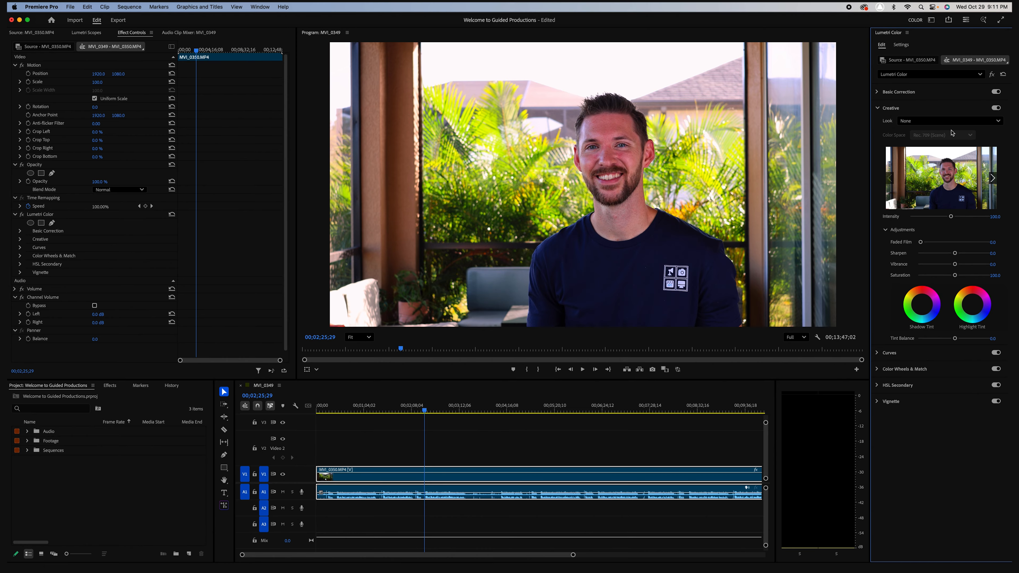
{"action": "left_click", "coordinate": [948, 122]}
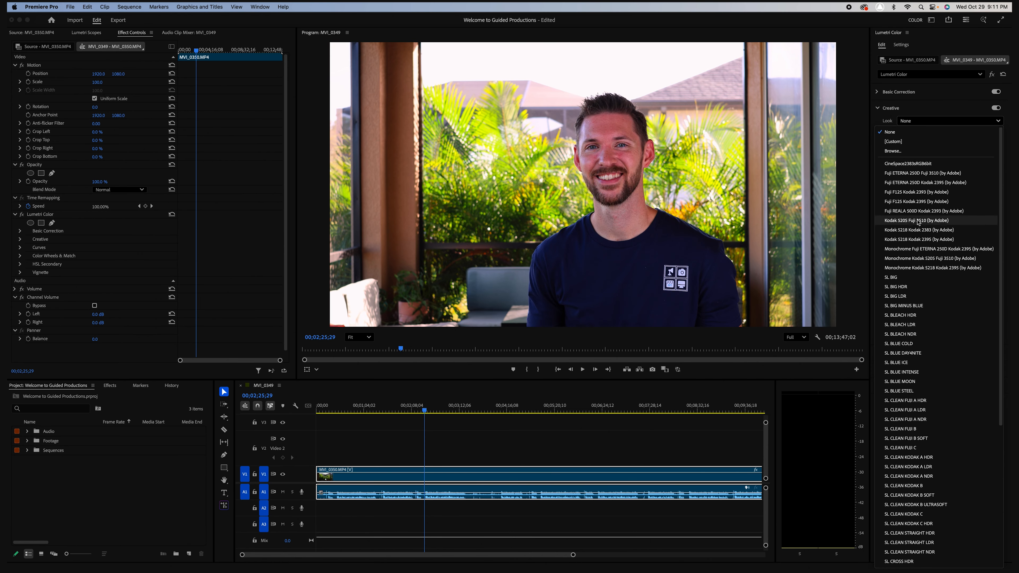
{"action": "left_click", "coordinate": [918, 220]}
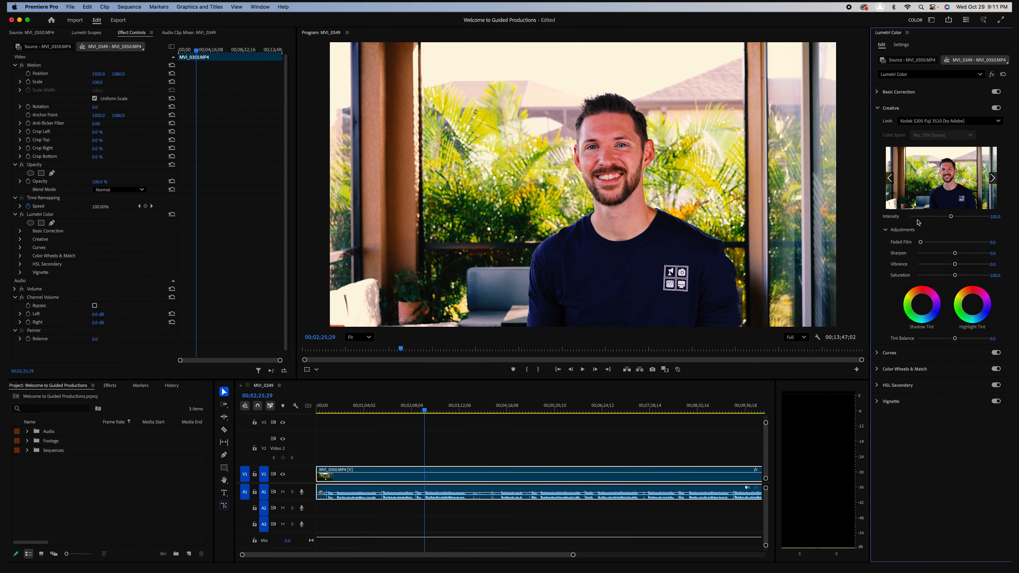
{"action": "left_click", "coordinate": [932, 121]}
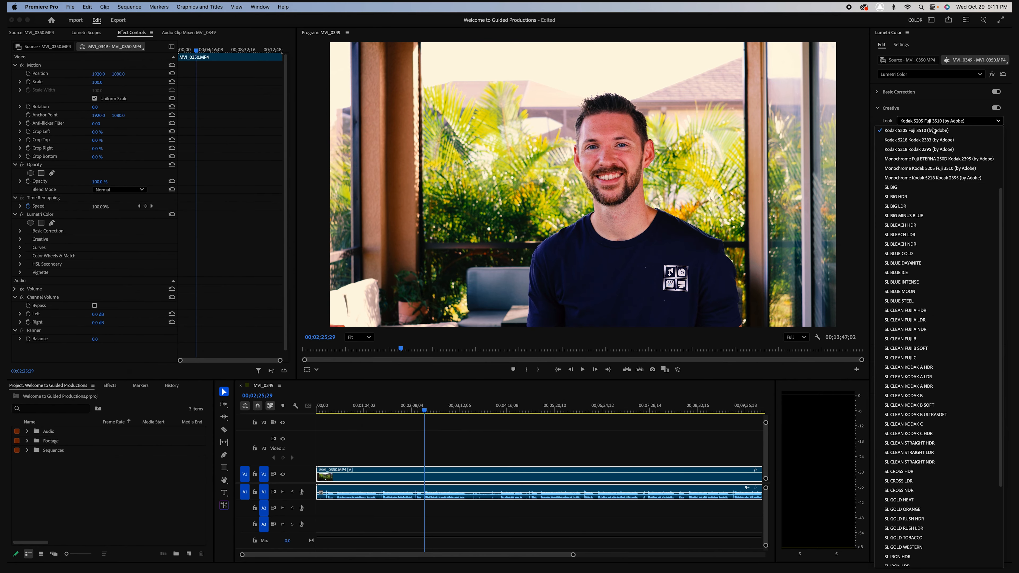
{"action": "left_click", "coordinate": [911, 303]}
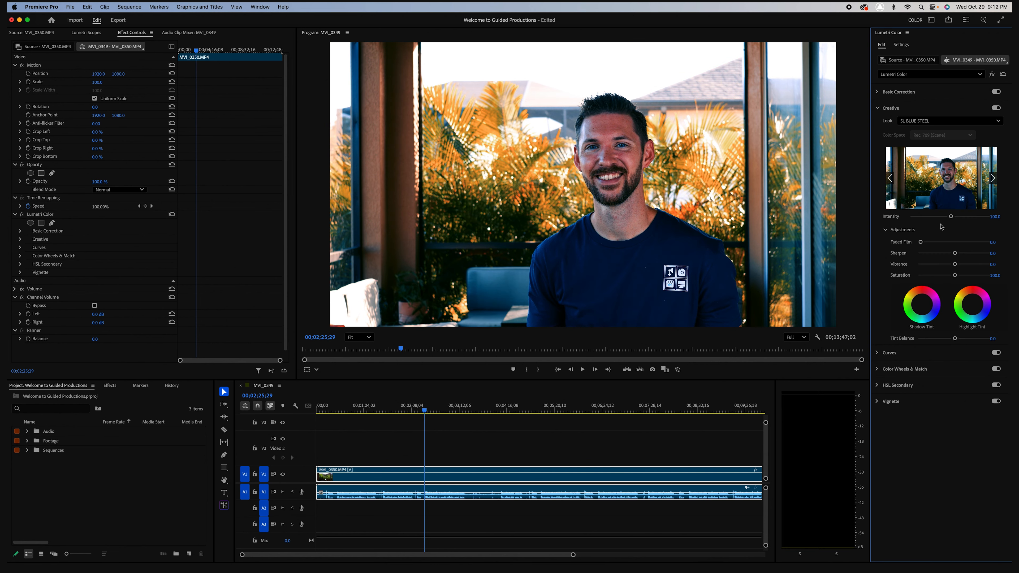
Test low and high intensities for the creative look and settle on about 52
{"action": "left_click_drag", "start_coordinate": [952, 219], "coordinate": [927, 221]}
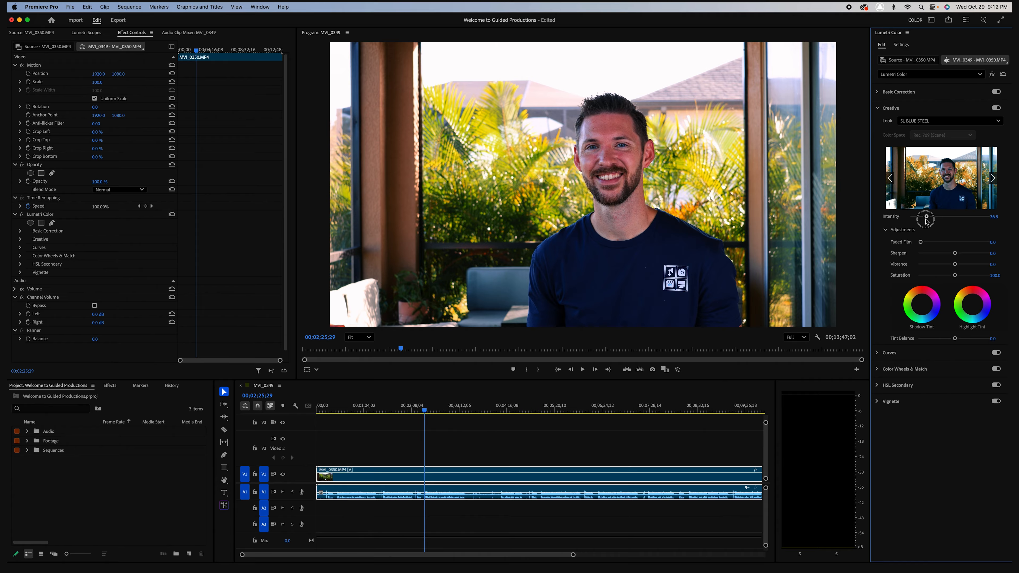
{"action": "left_click_drag", "start_coordinate": [926, 221], "coordinate": [978, 217]}
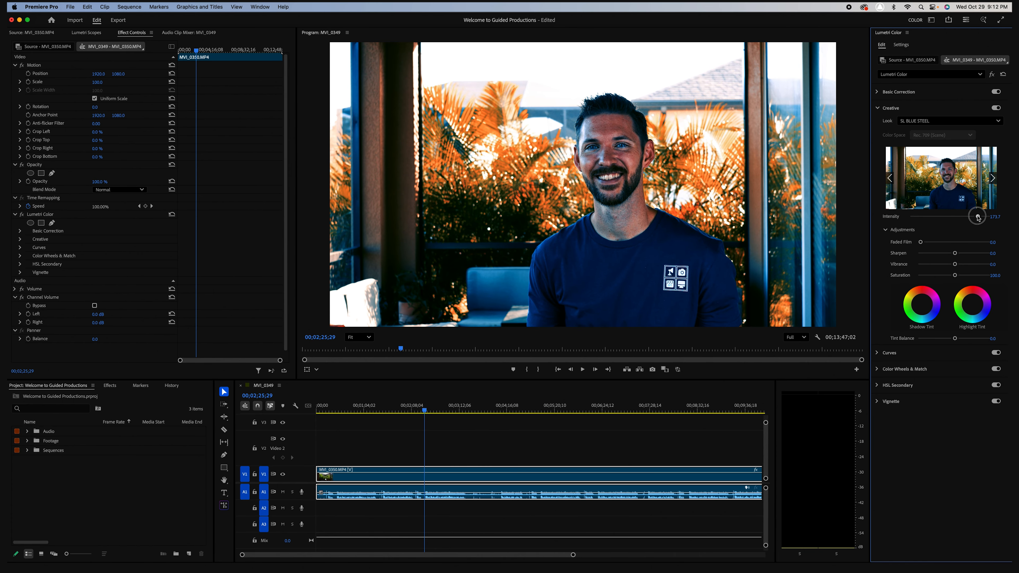
{"action": "left_click_drag", "start_coordinate": [978, 217], "coordinate": [932, 220]}
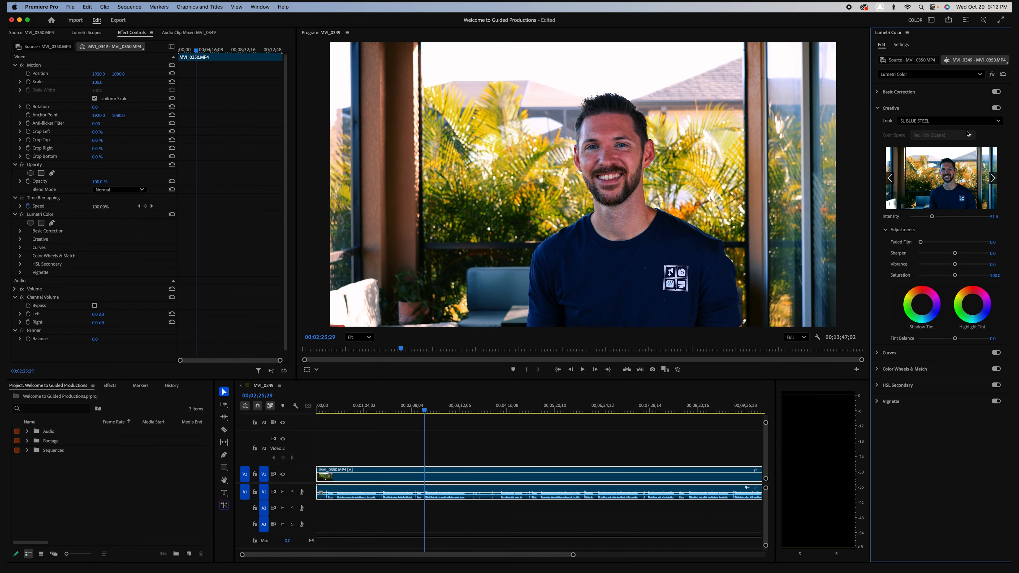
Bypass and re-enable the whole Lumetri Color effect to compare the picture, and turn off the Creative section
{"action": "left_click", "coordinate": [992, 76]}
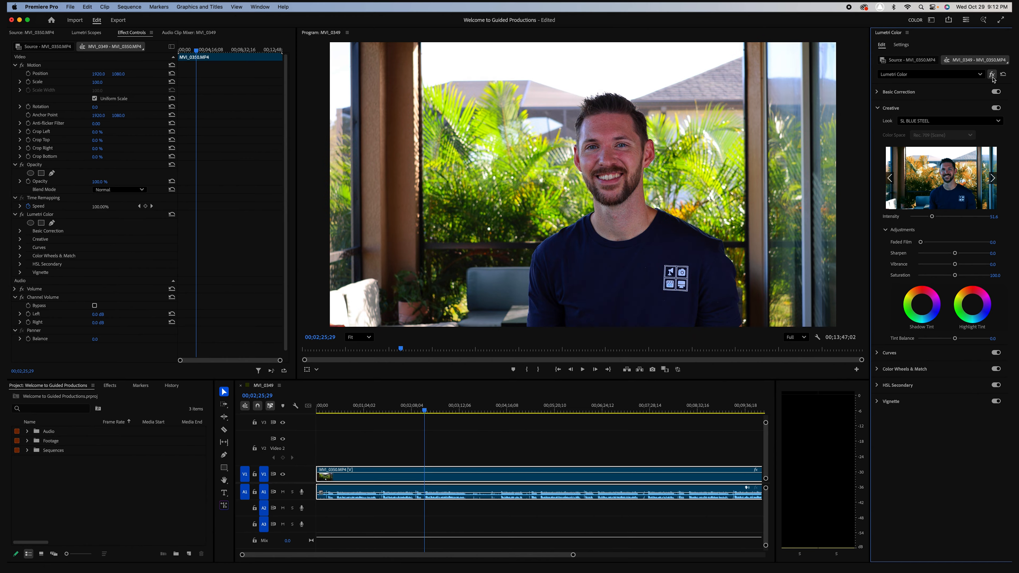
{"action": "left_click", "coordinate": [992, 76]}
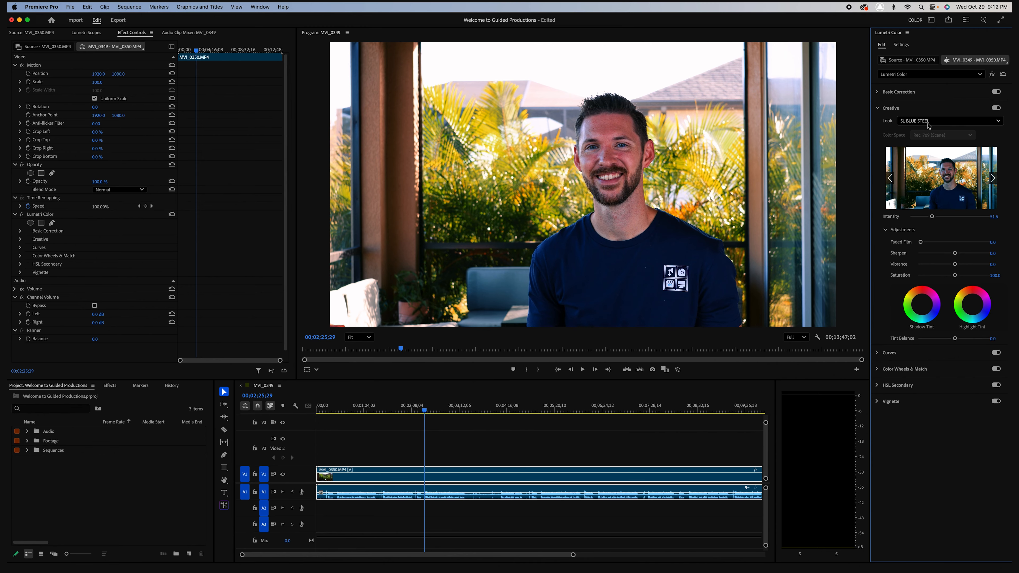
{"action": "left_click", "coordinate": [997, 108]}
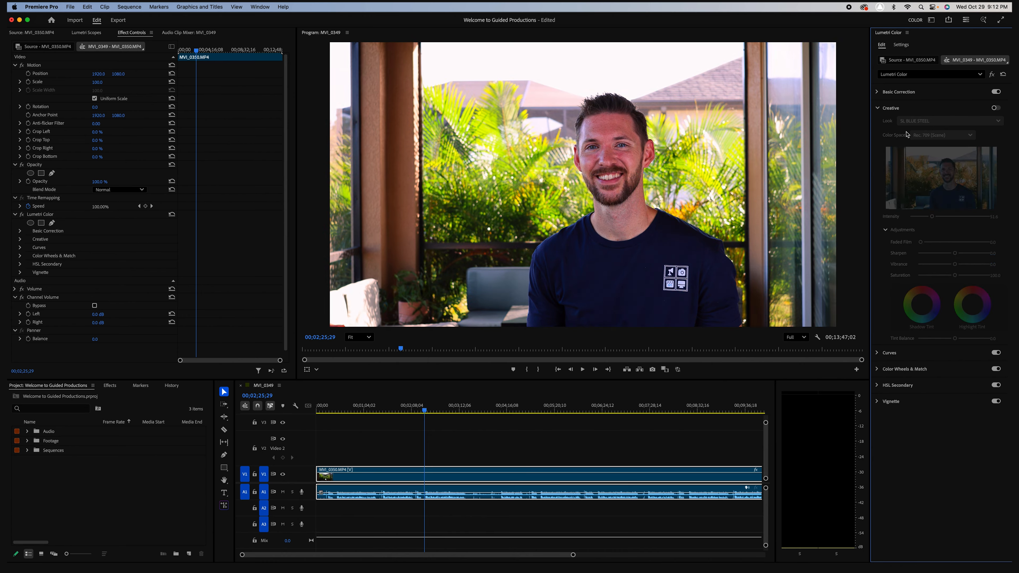
Look through the RGB curves and hue saturation curves in the Curves section of Lumetri Color
{"action": "left_click", "coordinate": [881, 109]}
{"action": "left_click", "coordinate": [878, 124]}
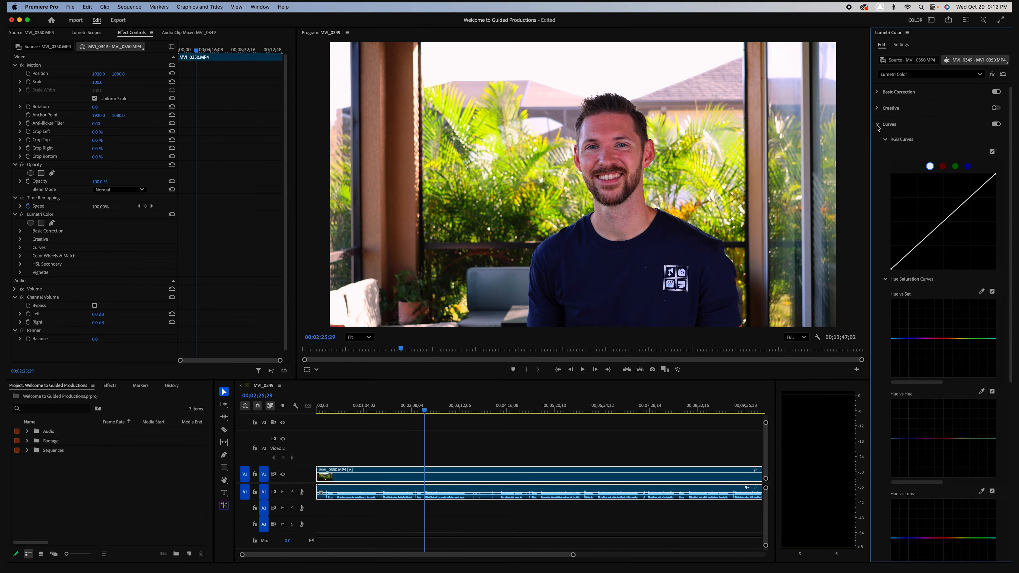
{"action": "scroll", "coordinate": [877, 198], "scroll_direction": "down", "scroll_amount": 2}
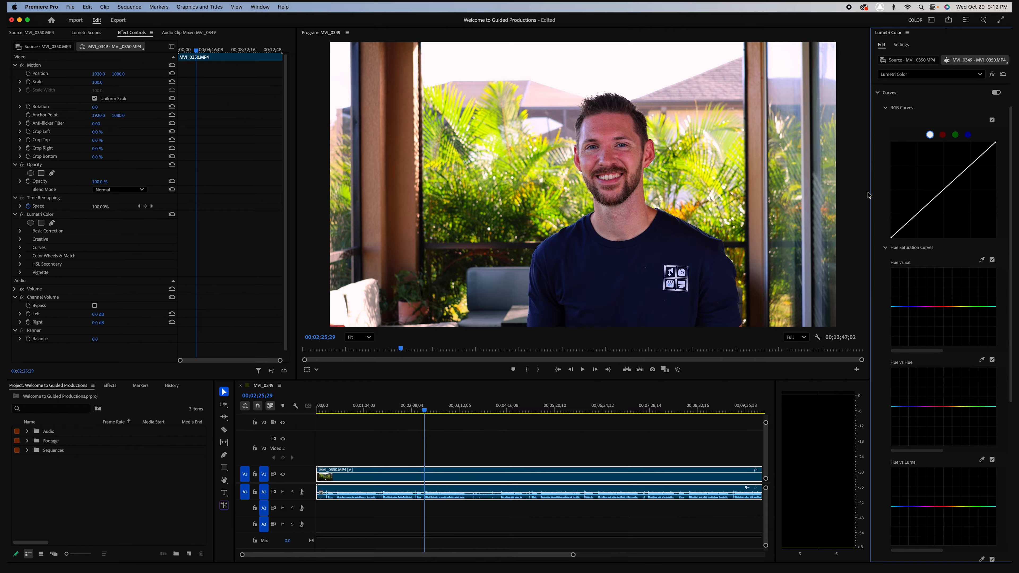
{"action": "scroll", "coordinate": [935, 312], "scroll_direction": "down", "scroll_amount": 5}
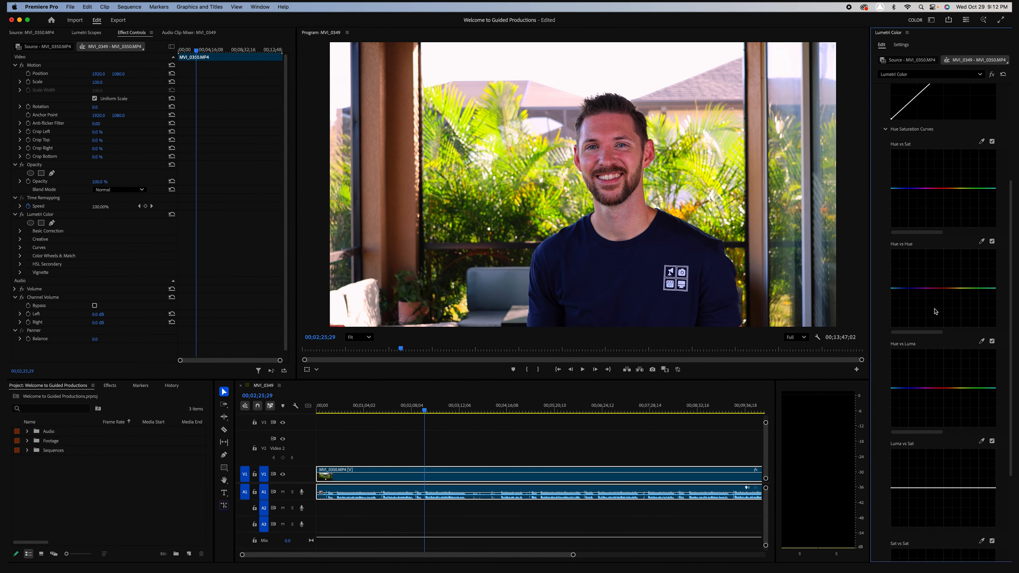
{"action": "scroll", "coordinate": [935, 312], "scroll_direction": "up", "scroll_amount": 1}
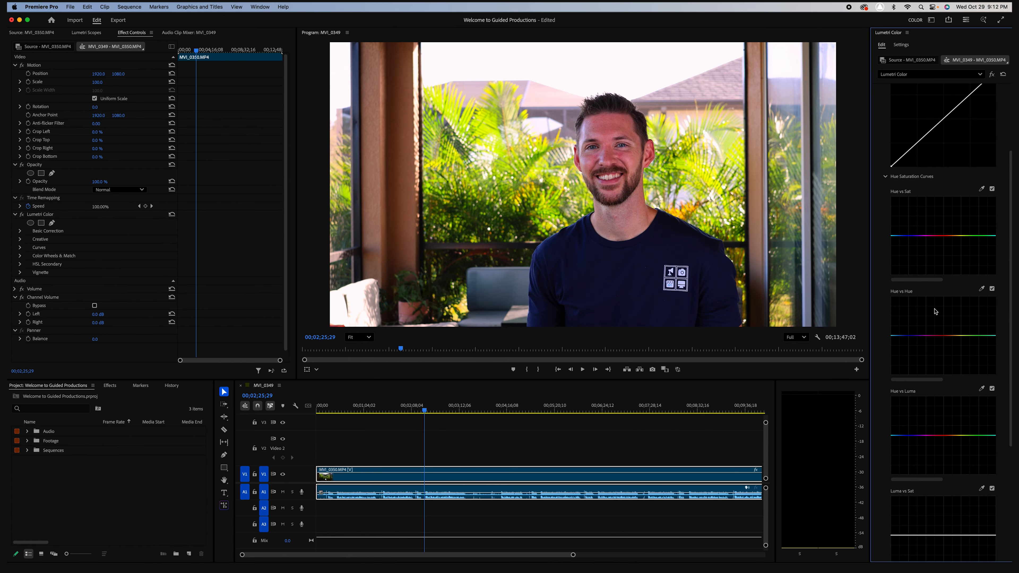
{"action": "scroll", "coordinate": [933, 281], "scroll_direction": "up", "scroll_amount": 2}
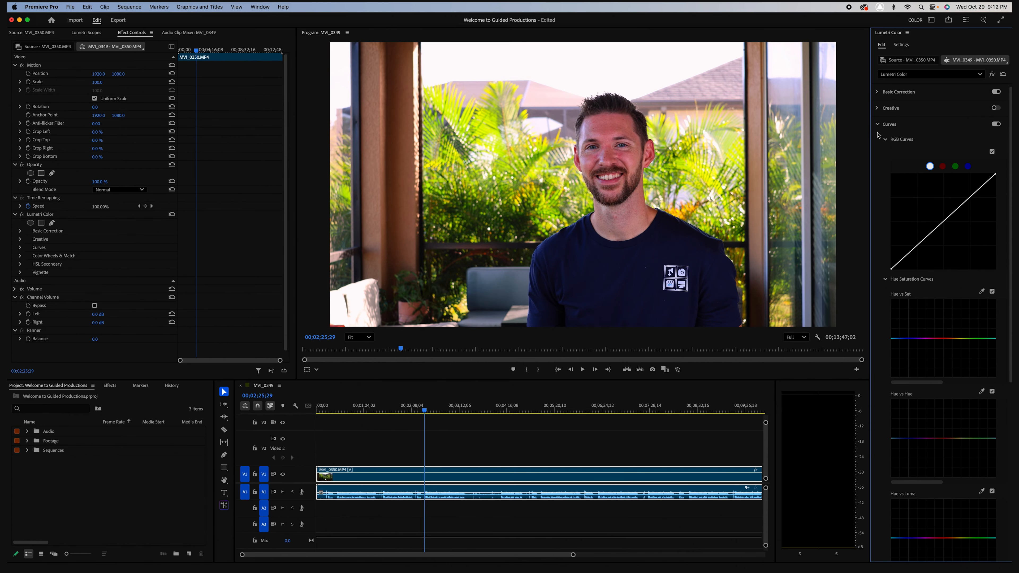
{"action": "left_click", "coordinate": [877, 126]}
Look over the Color Wheels & Match controls, and turn off the HSL Secondary section
{"action": "left_click", "coordinate": [878, 141]}
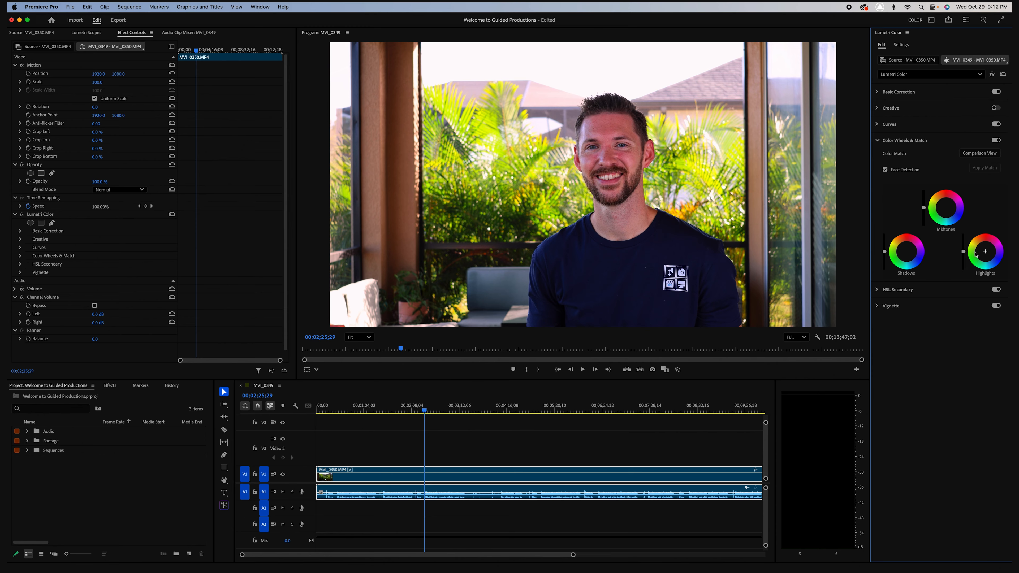
{"action": "left_click", "coordinate": [878, 140]}
{"action": "left_click", "coordinate": [877, 157]}
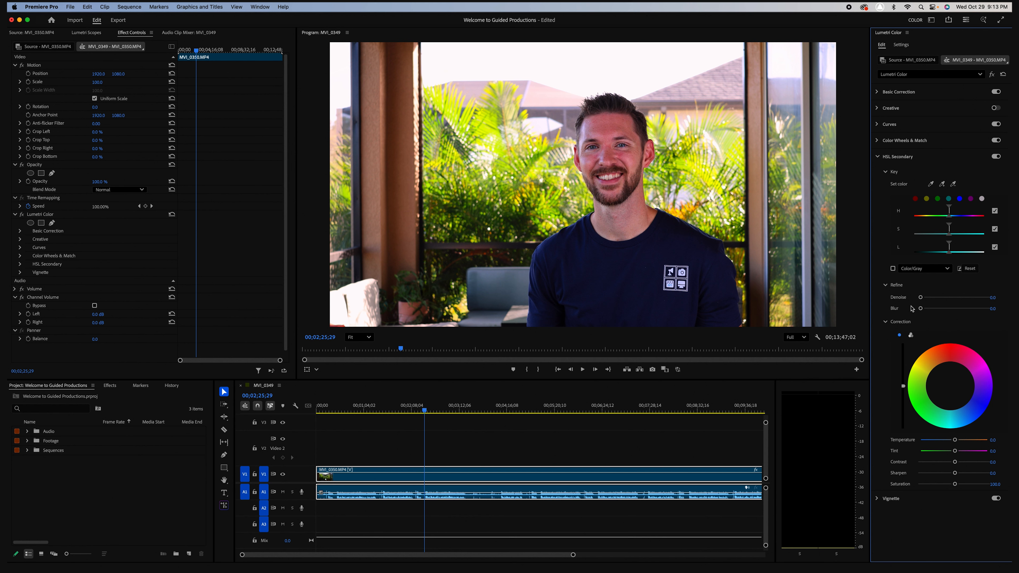
{"action": "left_click", "coordinate": [996, 156]}
{"action": "left_click", "coordinate": [877, 156]}
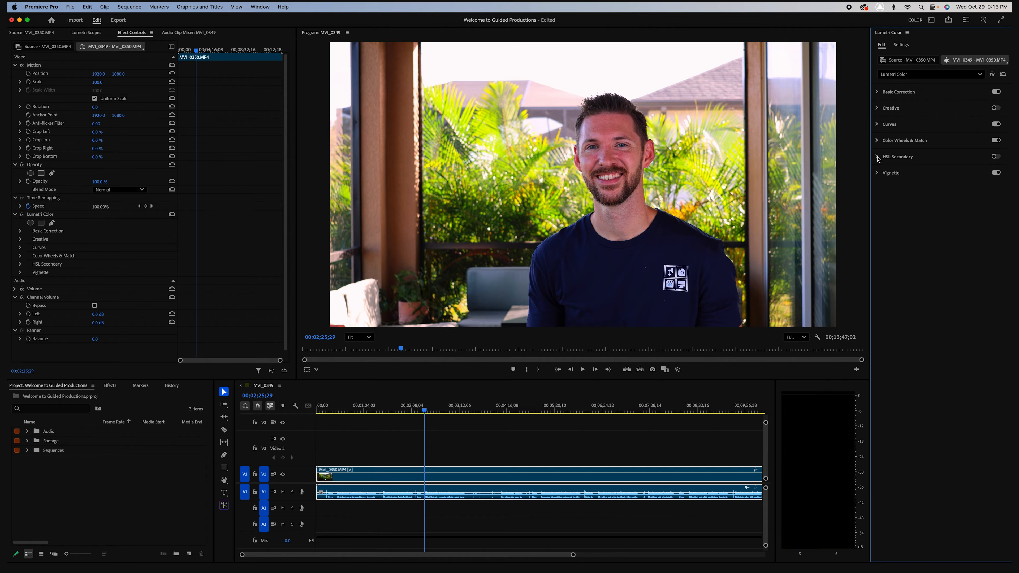
Try dark and light vignettes, settle on amount -1.0, and adjust midpoint to about 31, roundness to about 48 and feather to about 47
{"action": "left_click", "coordinate": [877, 173]}
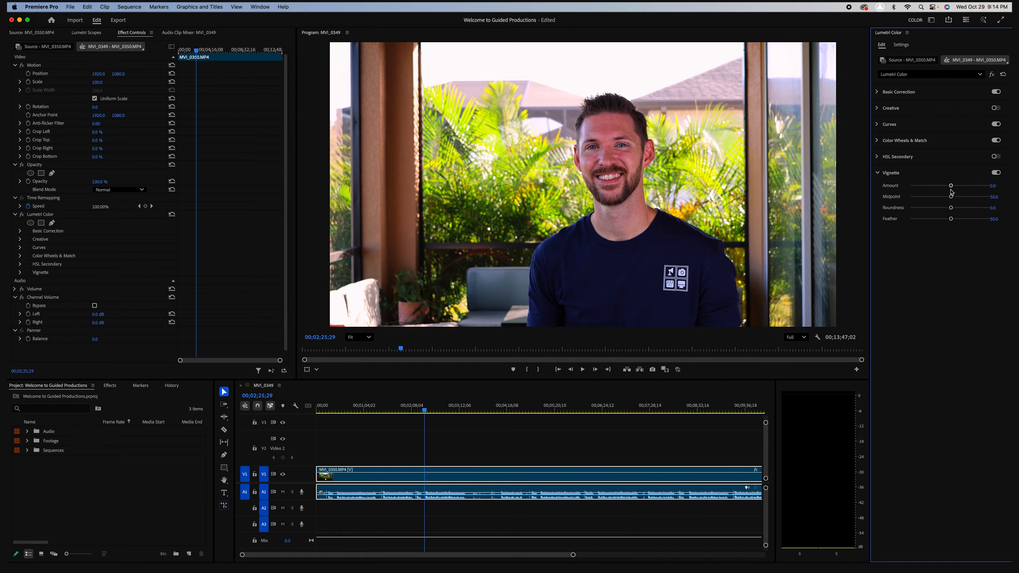
{"action": "left_click_drag", "start_coordinate": [951, 186], "coordinate": [874, 188]}
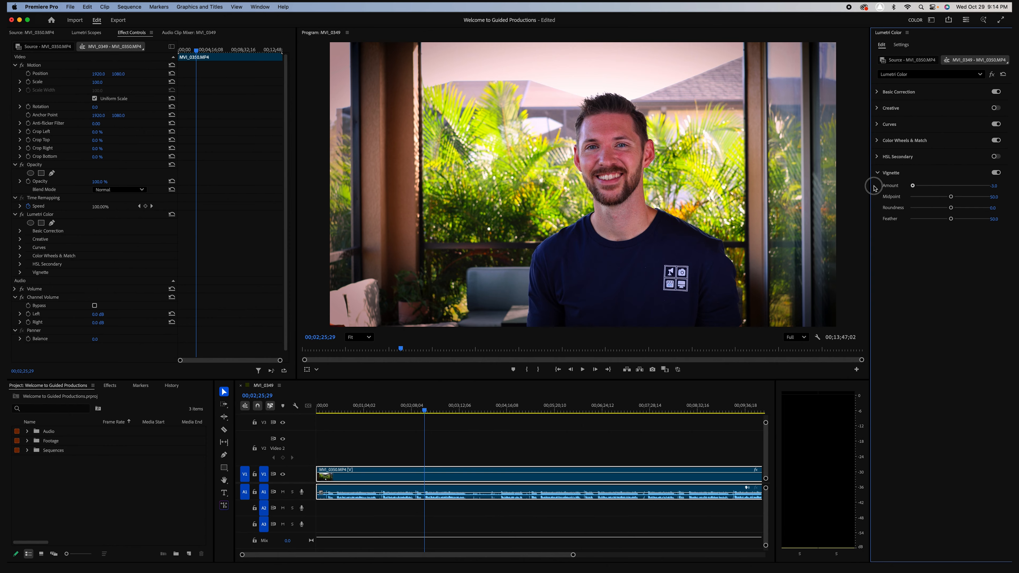
{"action": "left_click_drag", "start_coordinate": [874, 188], "coordinate": [981, 185]}
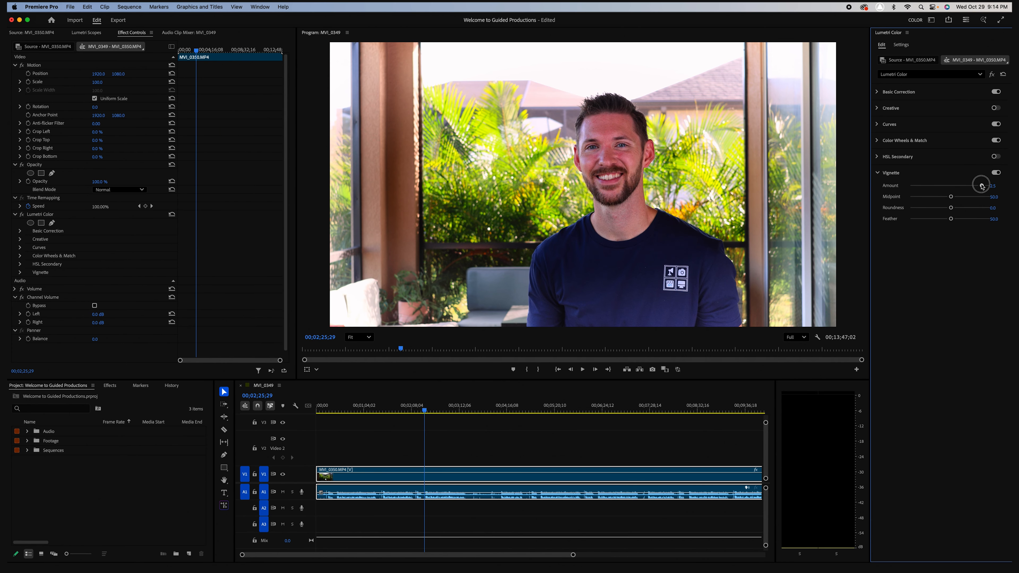
{"action": "left_click_drag", "start_coordinate": [981, 186], "coordinate": [937, 185]}
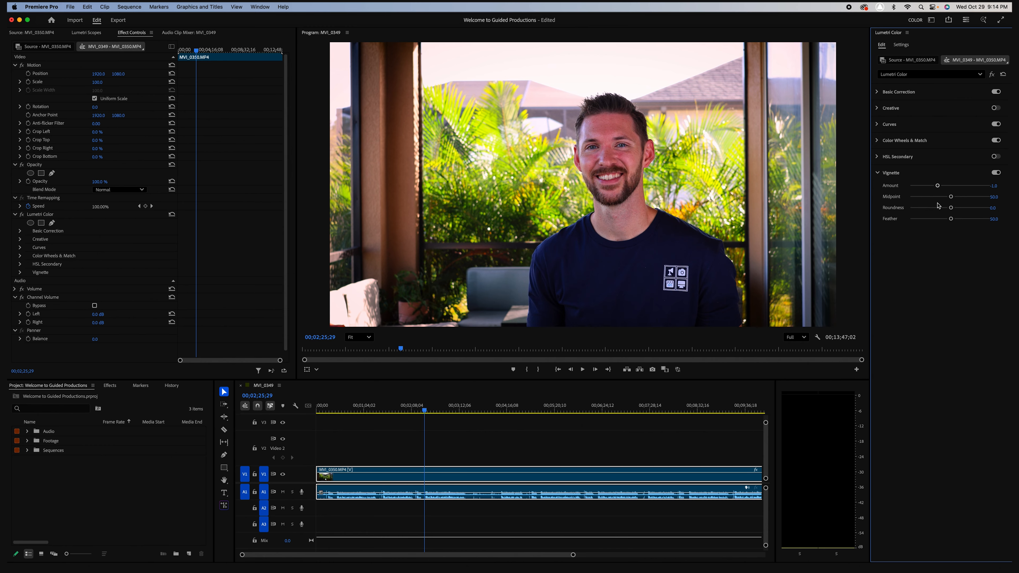
{"action": "left_click_drag", "start_coordinate": [951, 197], "coordinate": [947, 221]}
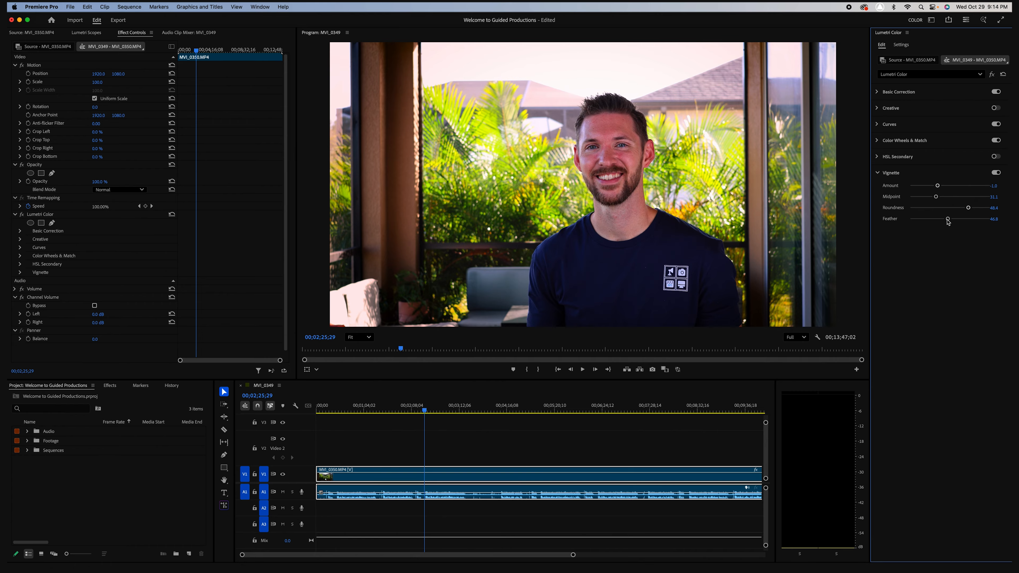
{"action": "left_click", "coordinate": [878, 92]}
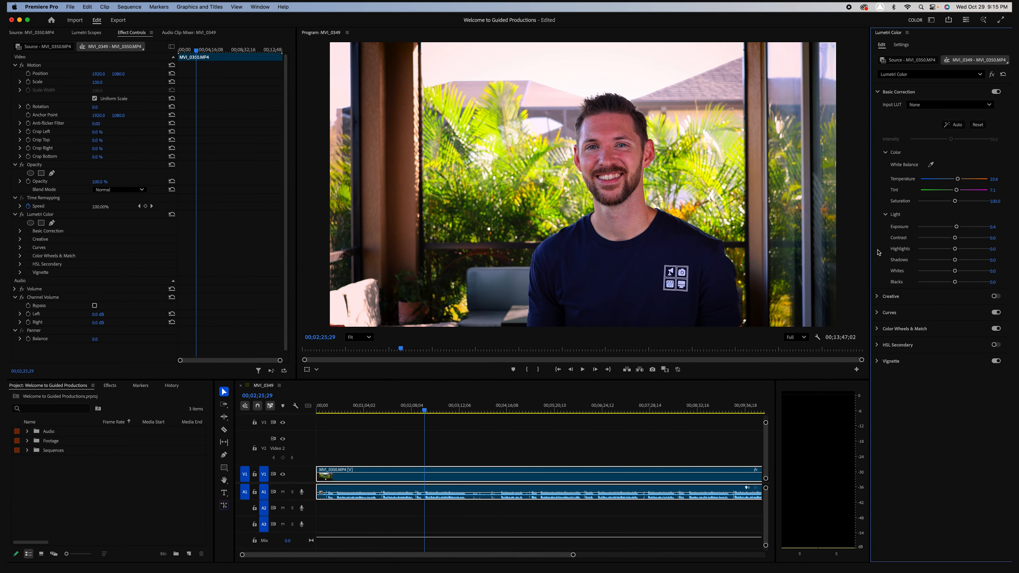
Switch to the Captions and Graphics workspace and browse the graphics templates
{"action": "left_click", "coordinate": [931, 20]}
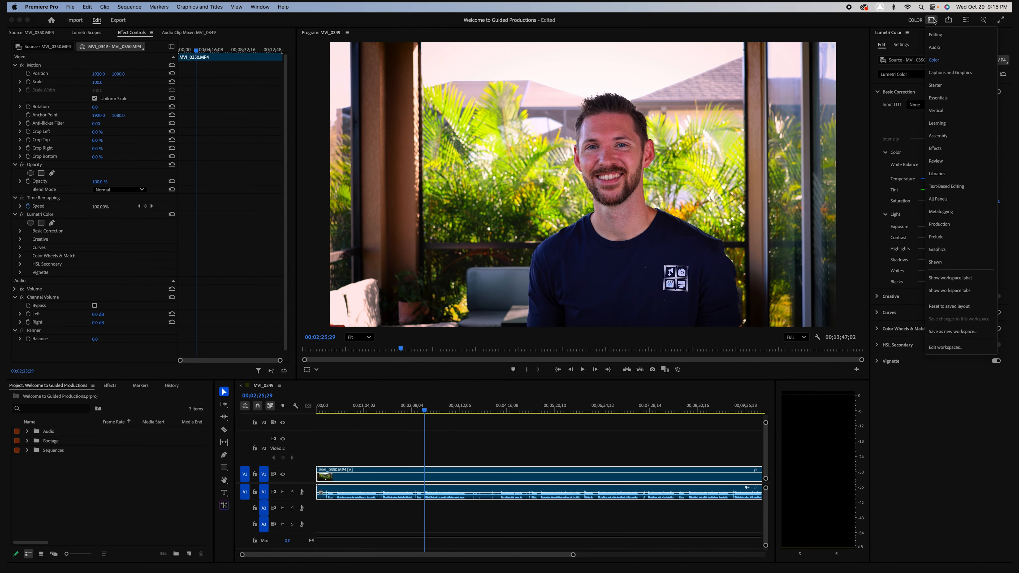
{"action": "left_click", "coordinate": [939, 73]}
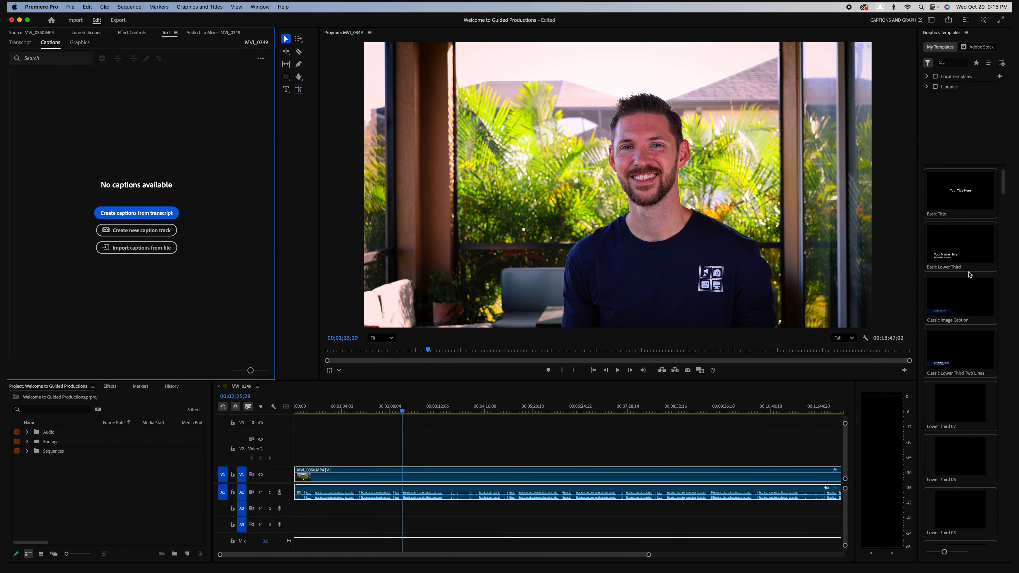
{"action": "scroll", "coordinate": [961, 255], "scroll_direction": "down", "scroll_amount": 5}
{"action": "scroll", "coordinate": [961, 255], "scroll_direction": "up", "scroll_amount": 5}
Place the Basic Title template above the interview clip near the playhead and change its text to "Hello friend"
{"action": "left_click_drag", "start_coordinate": [955, 197], "coordinate": [400, 448]}
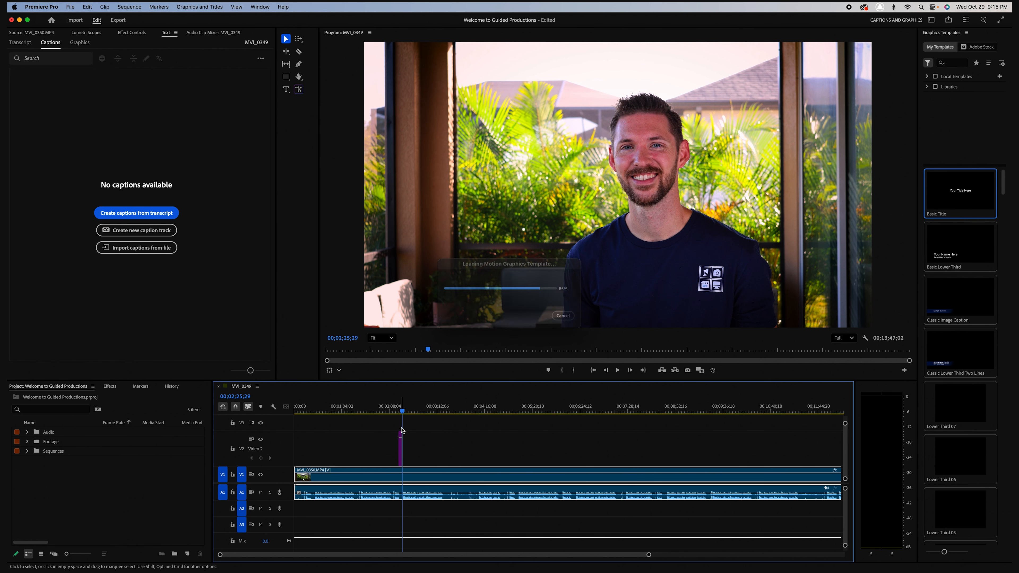
{"action": "left_click_drag", "start_coordinate": [403, 411], "coordinate": [401, 411]}
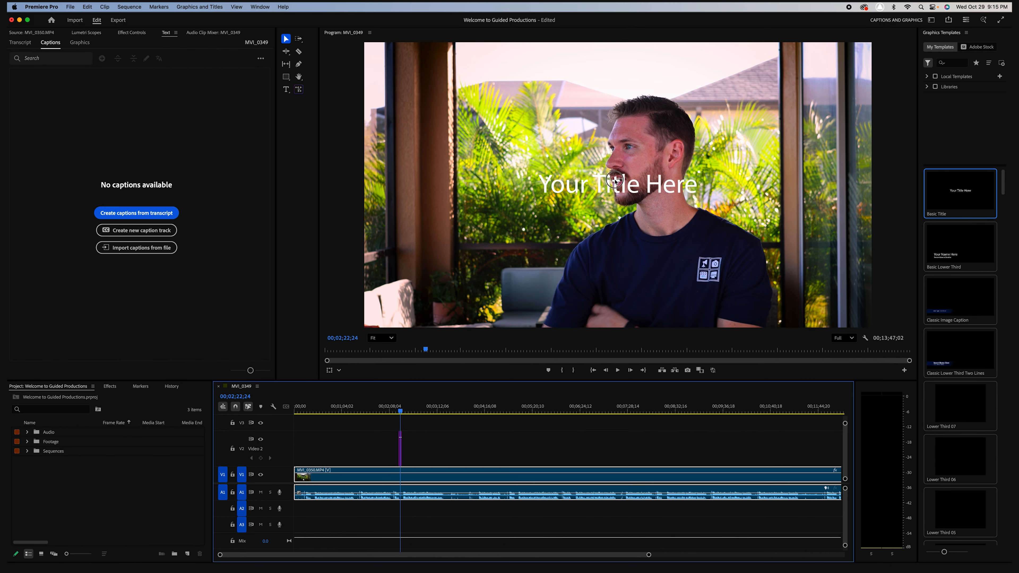
{"action": "left_click", "coordinate": [607, 187]}
{"action": "double_click", "coordinate": [606, 184]}
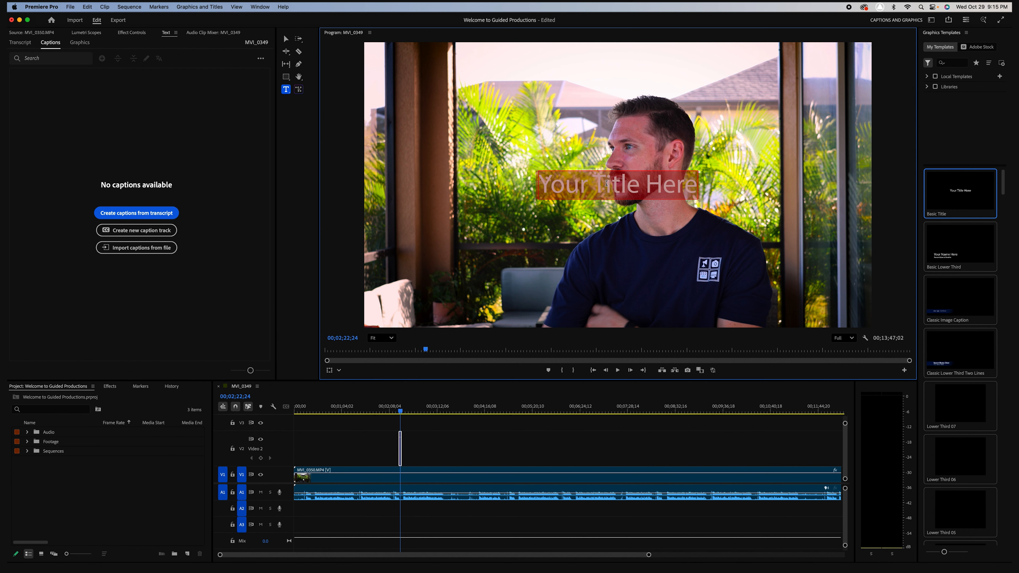
{"action": "type", "text": "Hello fir"}
{"action": "key", "text": "BackSpace"}
{"action": "key", "text": "BackSpace"}
{"action": "type", "text": "riend"}
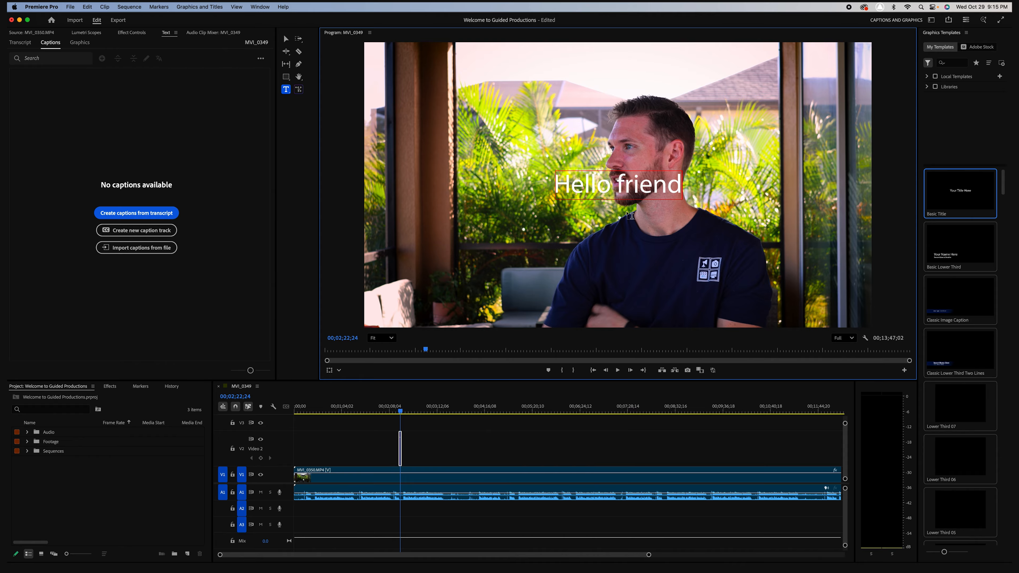
{"action": "left_click", "coordinate": [550, 433]}
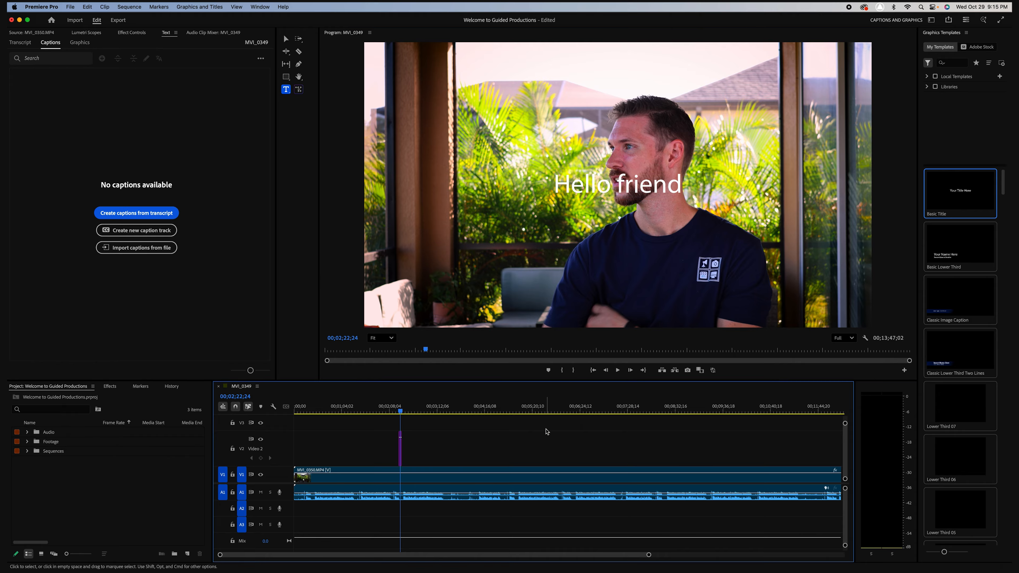
{"action": "key", "text": "v"}
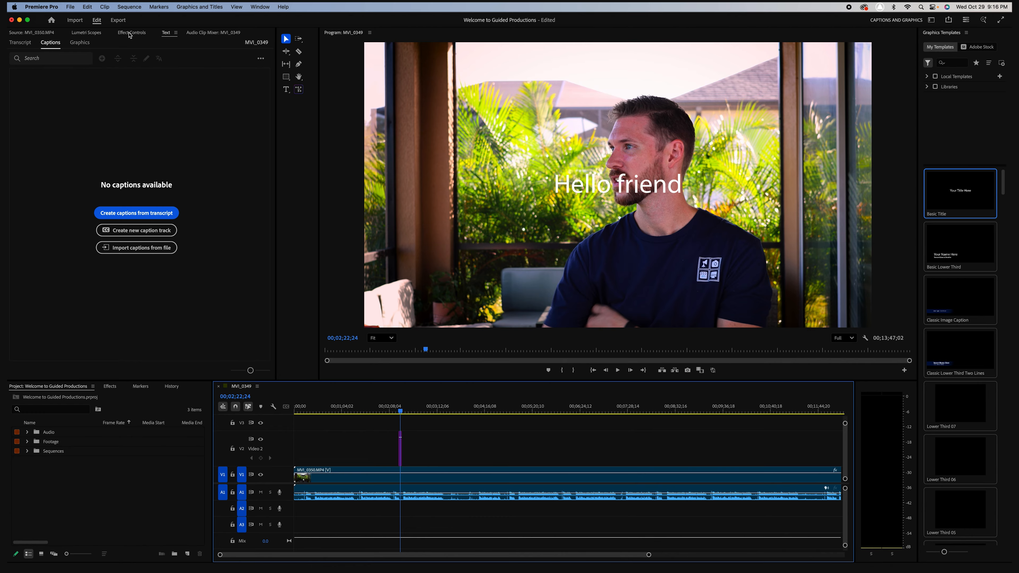
Set the title's vector motion position to about 1984, 1511 and its scale to about 175
{"action": "left_click", "coordinate": [130, 35]}
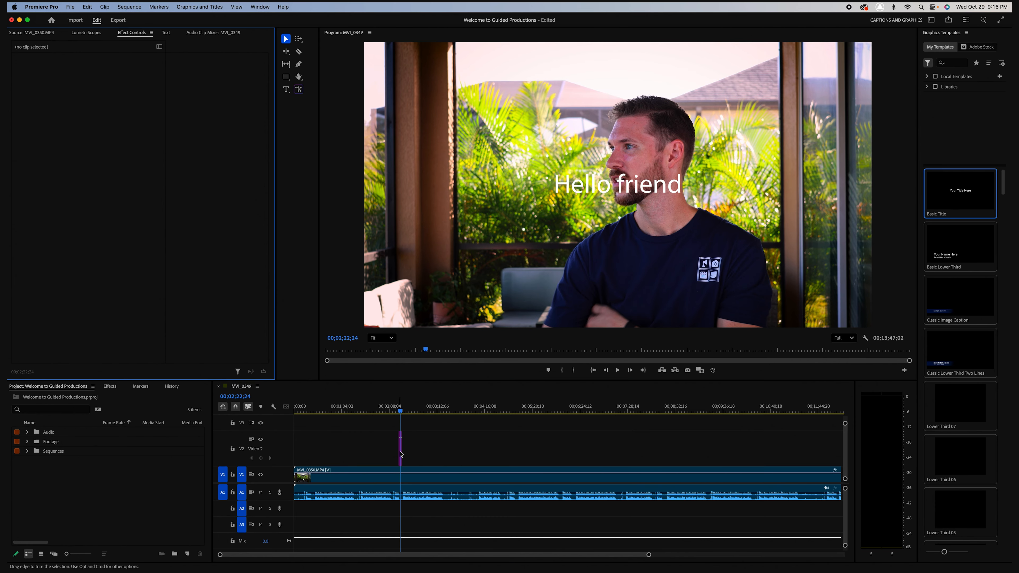
{"action": "left_click", "coordinate": [400, 451]}
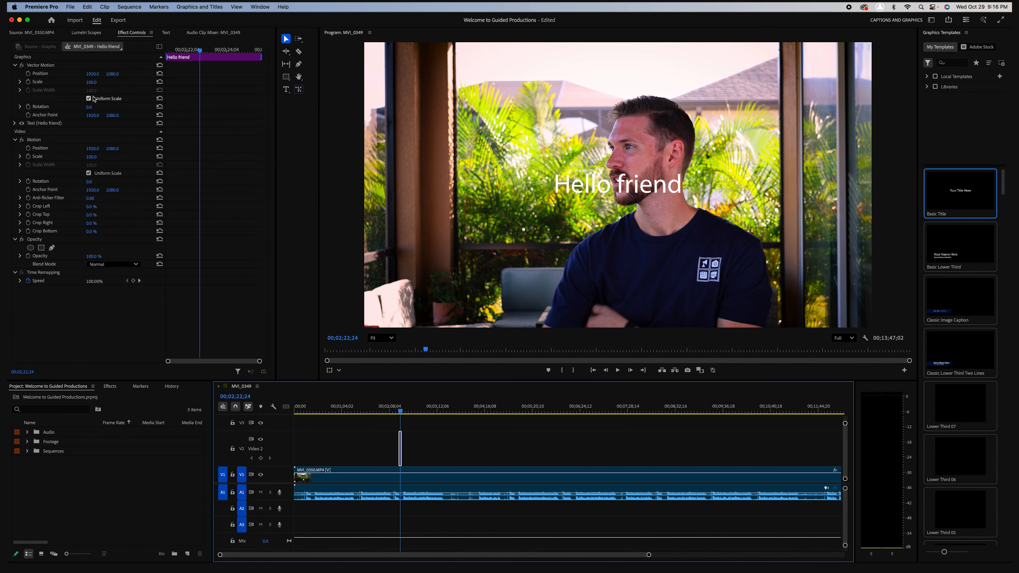
{"action": "left_click_drag", "start_coordinate": [93, 74], "coordinate": [119, 86]}
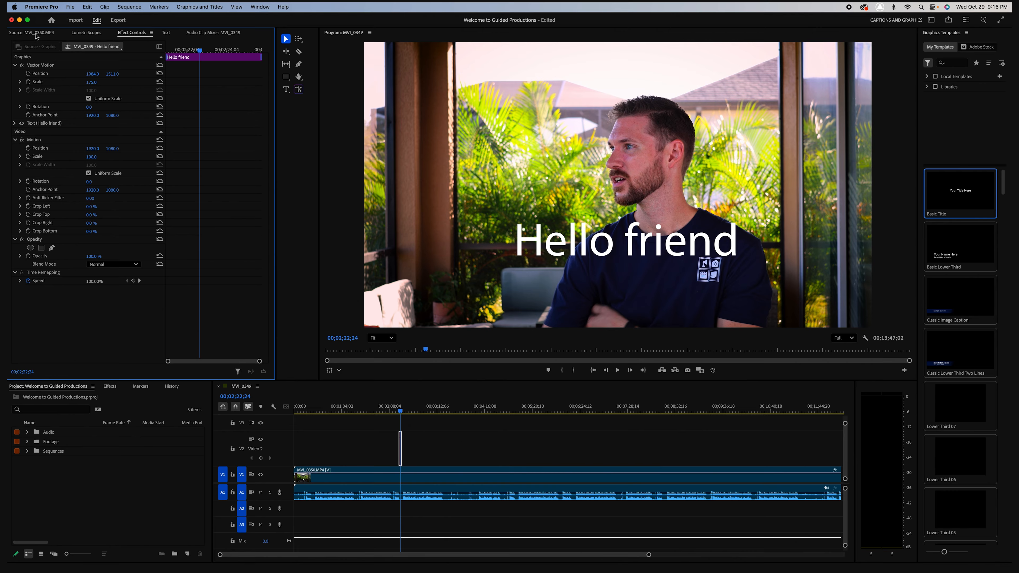
Return to the caption options and delete the "Hello friend" title from the timeline
{"action": "left_click", "coordinate": [36, 34]}
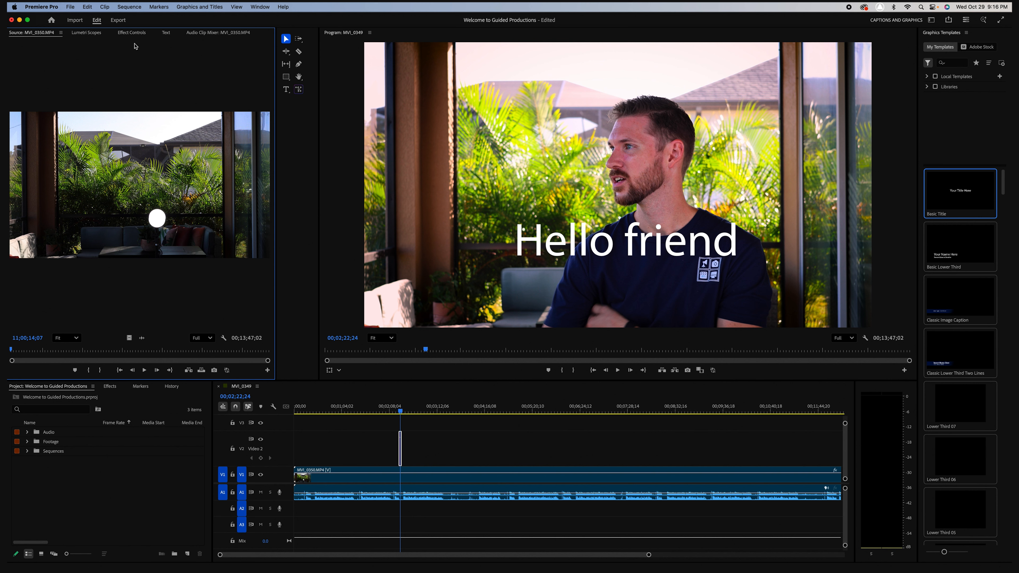
{"action": "left_click", "coordinate": [166, 32]}
{"action": "left_click", "coordinate": [383, 433]}
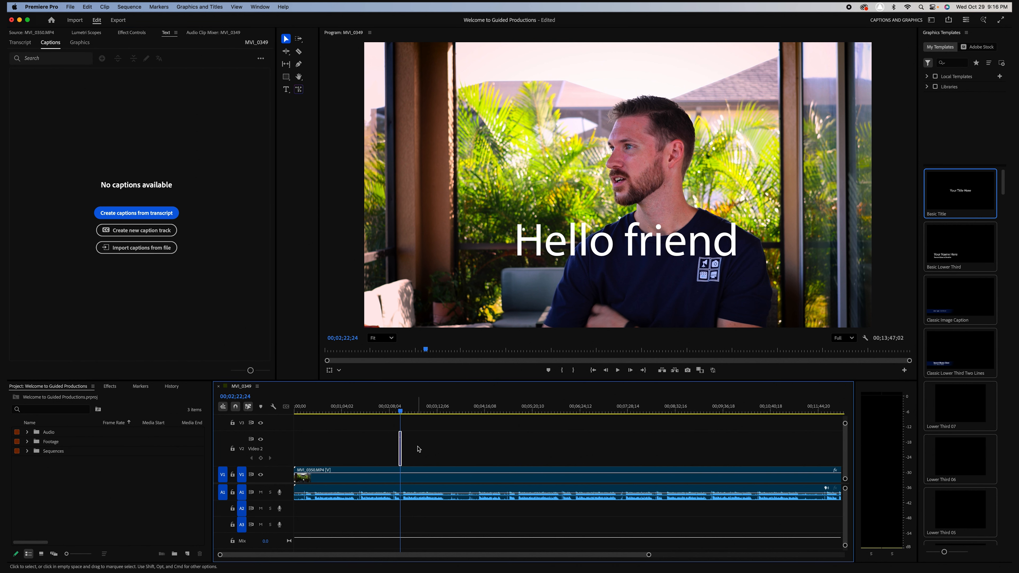
{"action": "key", "text": "Delete"}
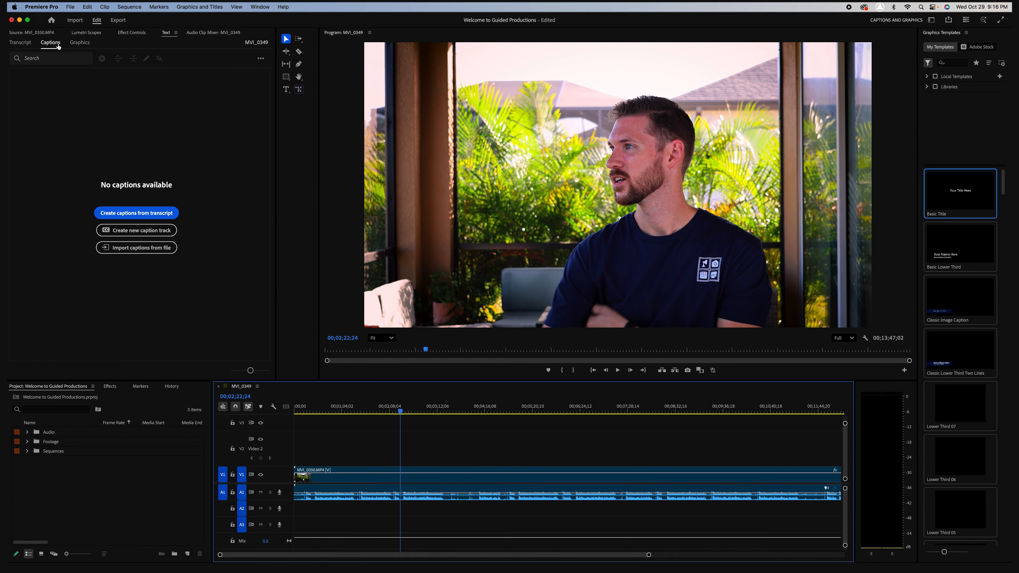
Look at the transcription option for the source clip and return to the caption creation options
{"action": "left_click", "coordinate": [23, 45]}
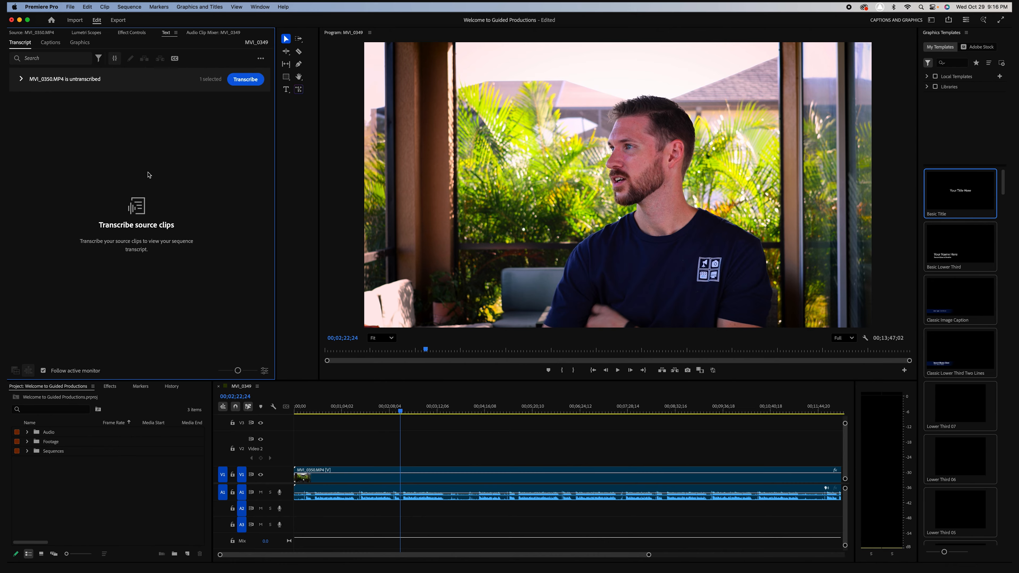
{"action": "left_click", "coordinate": [50, 43]}
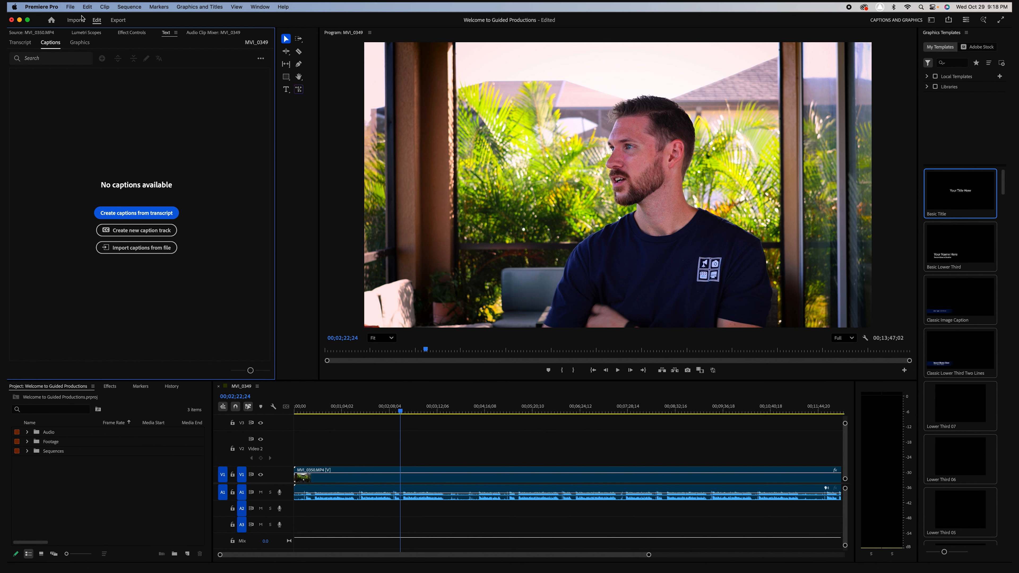
Review the available export types, open the export settings for MVI_0349, and enable the Timecode Overlay effect
{"action": "left_click", "coordinate": [70, 7]}
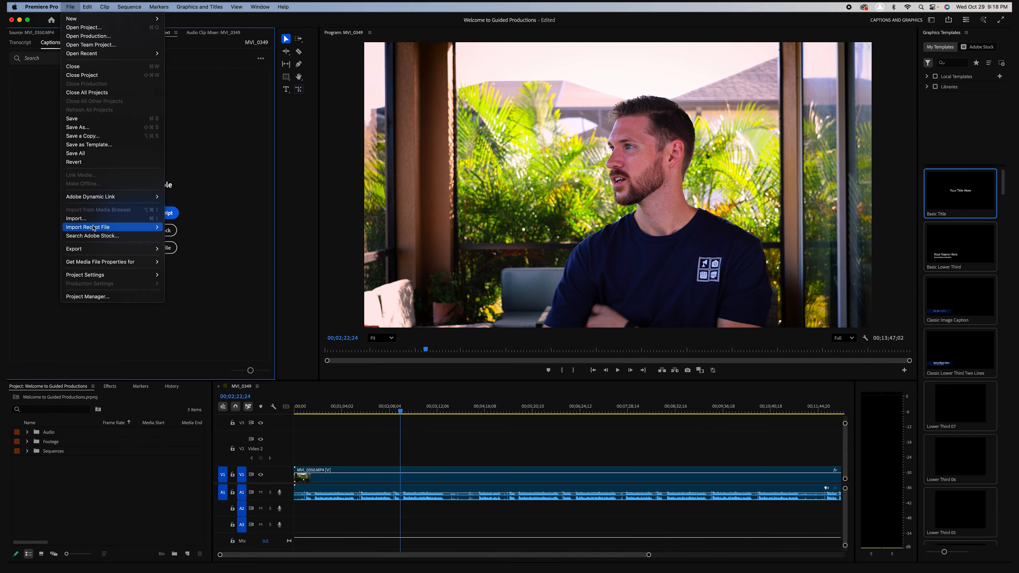
{"action": "mouse_move", "coordinate": [105, 253]}
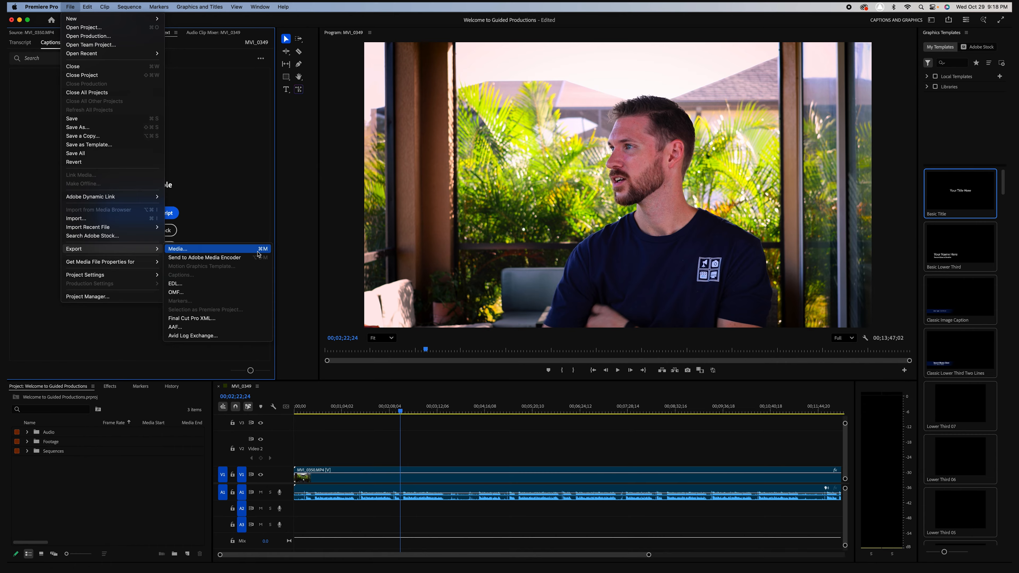
{"action": "left_click", "coordinate": [326, 19]}
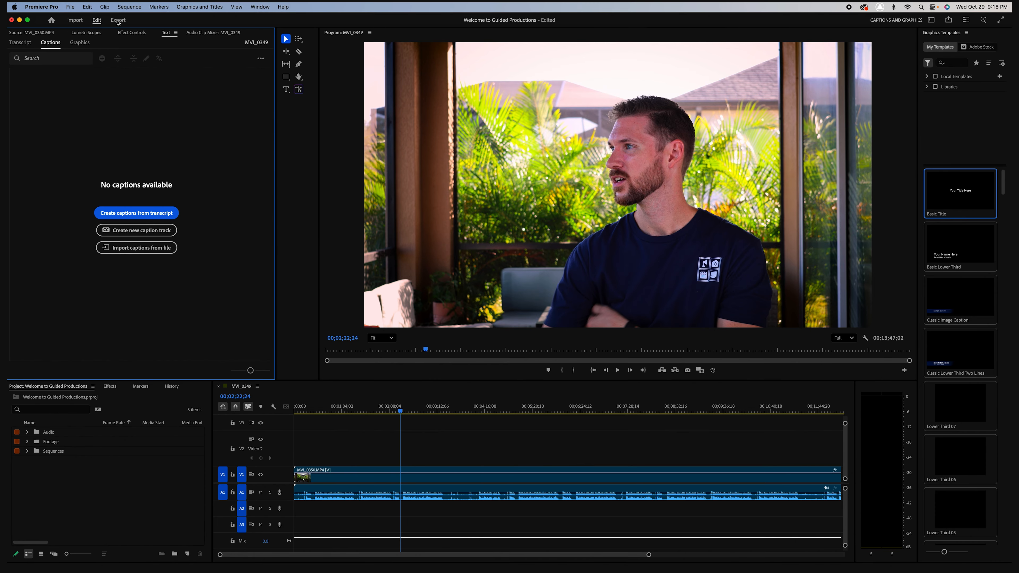
{"action": "left_click", "coordinate": [118, 21]}
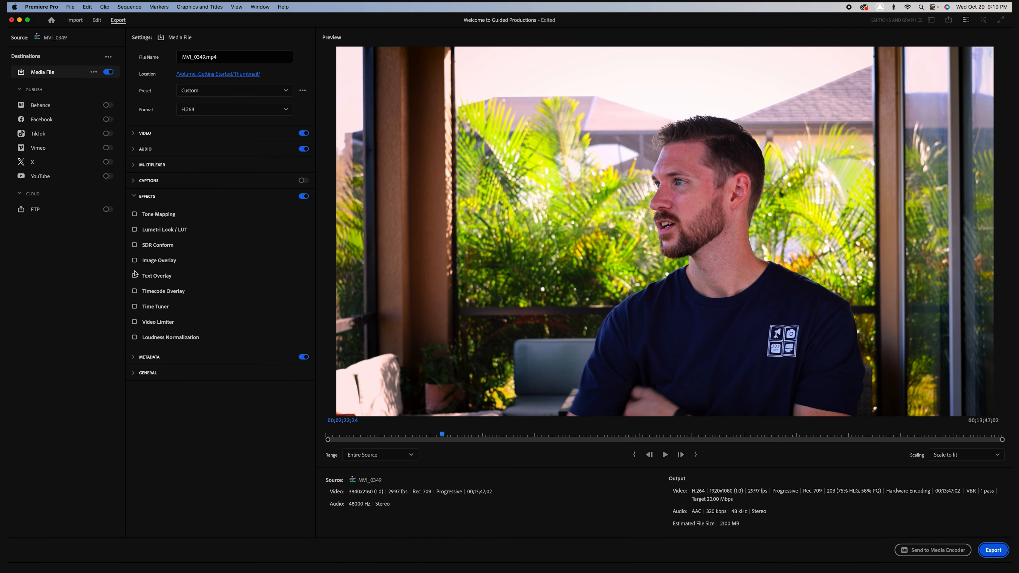
{"action": "left_click", "coordinate": [134, 294]}
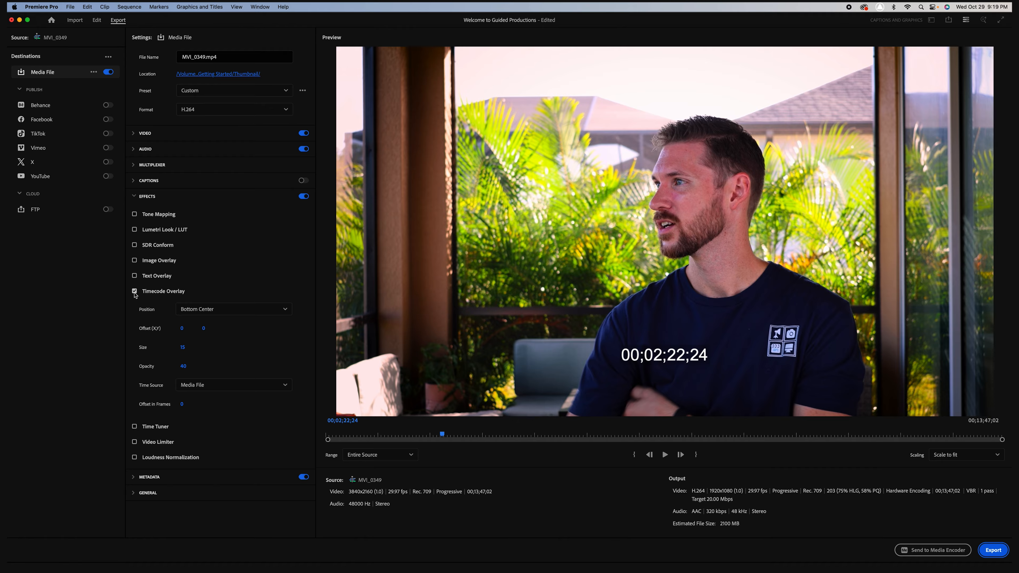
Disable the Timecode Overlay effect and look over the caption export options
{"action": "left_click", "coordinate": [135, 292]}
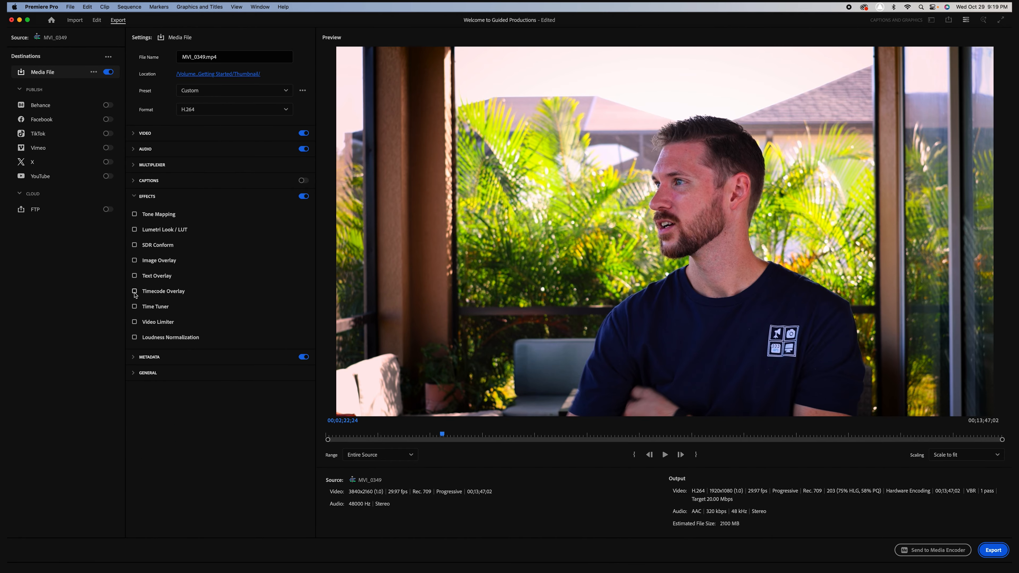
{"action": "left_click", "coordinate": [134, 181]}
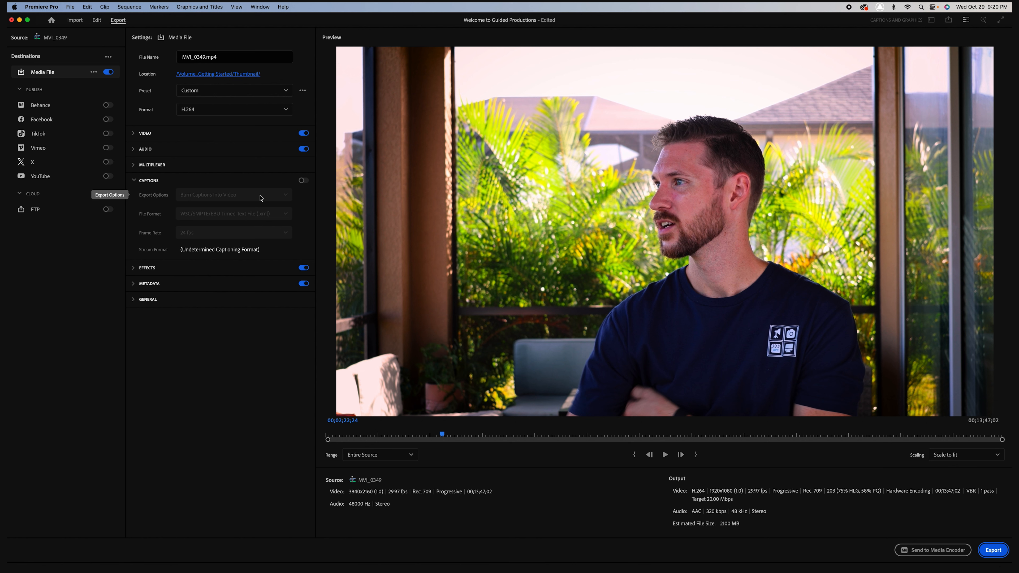
{"action": "left_click", "coordinate": [287, 196]}
{"action": "left_click", "coordinate": [144, 181]}
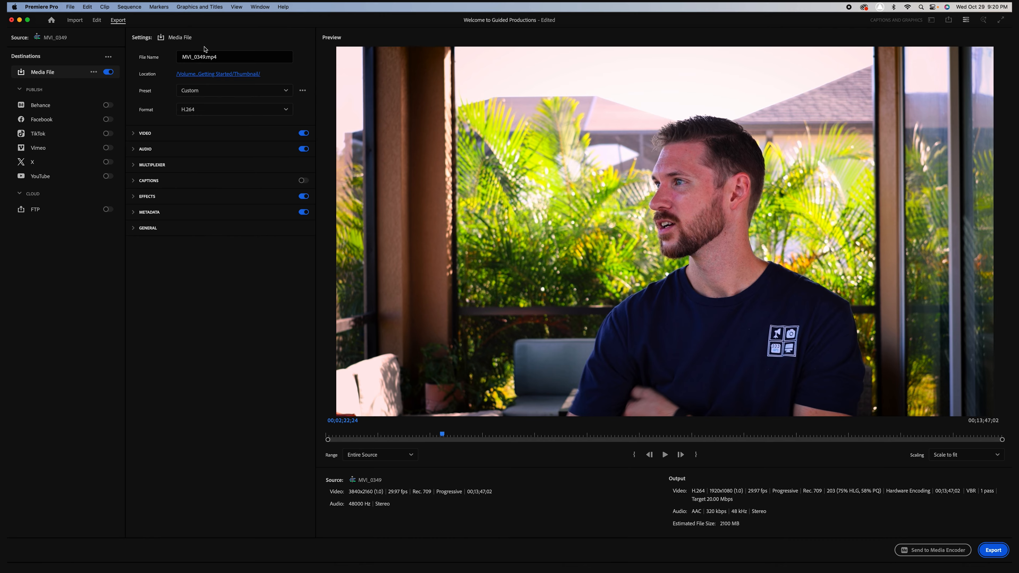
Look through the available export presets, keeping the preset at Custom
{"action": "left_click", "coordinate": [257, 89]}
{"action": "scroll", "coordinate": [256, 177], "scroll_direction": "down", "scroll_amount": 5}
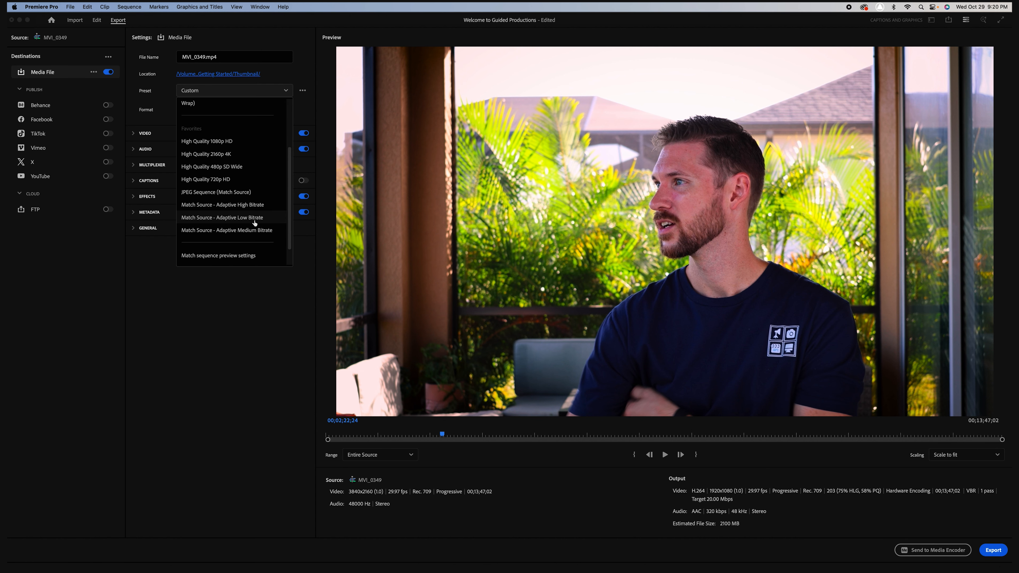
{"action": "left_click", "coordinate": [256, 348]}
{"action": "left_click", "coordinate": [996, 552]}
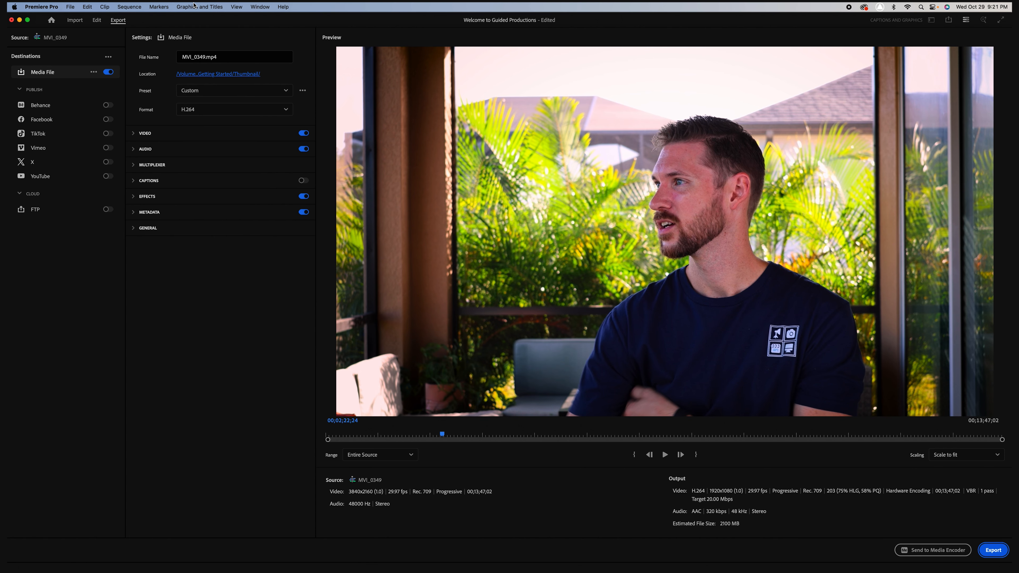
Leave the export settings for the Editing workspace and select the MVI_0350.MP4 clip on track V1
{"action": "left_click", "coordinate": [97, 21]}
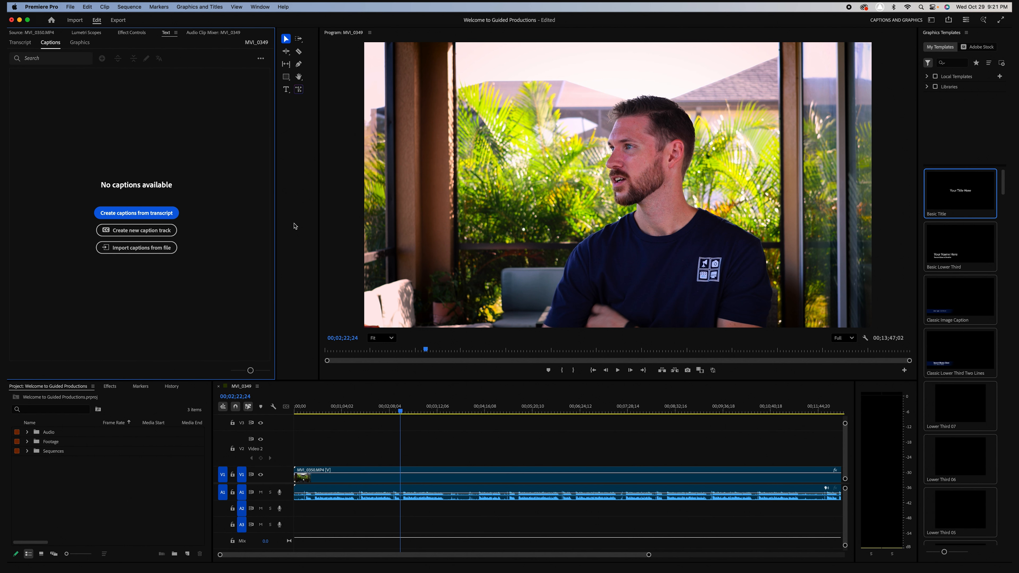
{"action": "left_click", "coordinate": [931, 20]}
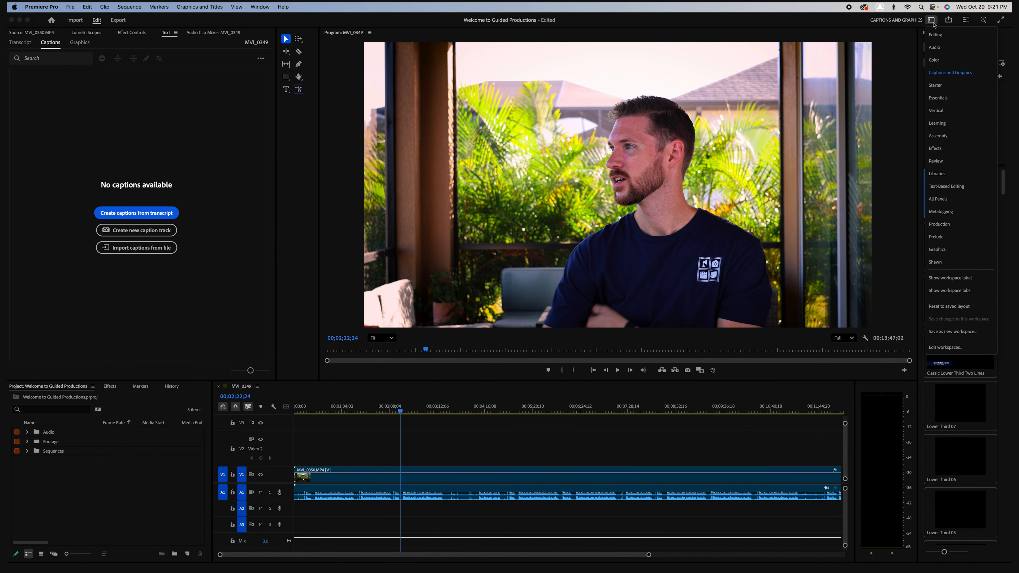
{"action": "left_click", "coordinate": [933, 34]}
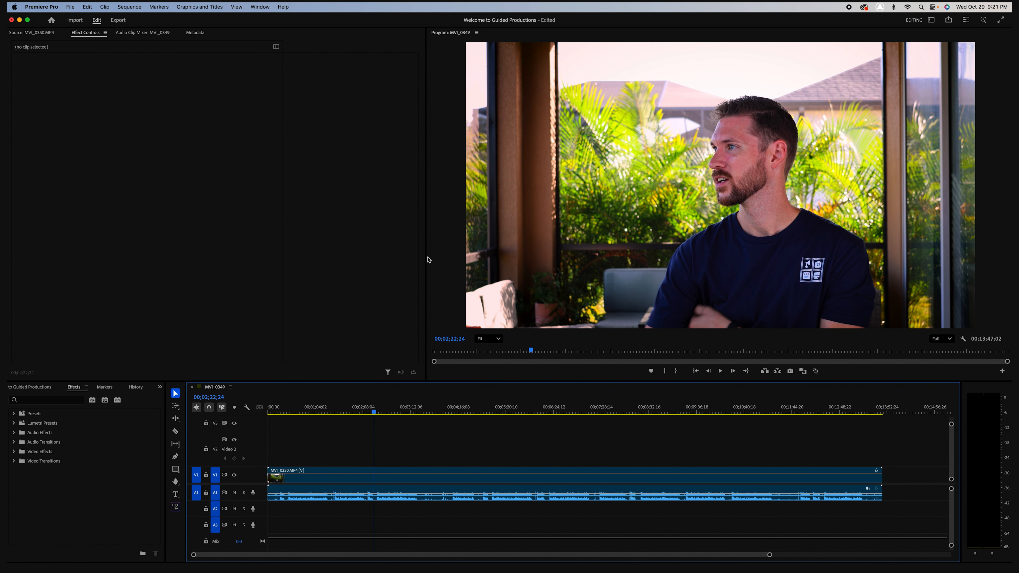
{"action": "left_click", "coordinate": [341, 474]}
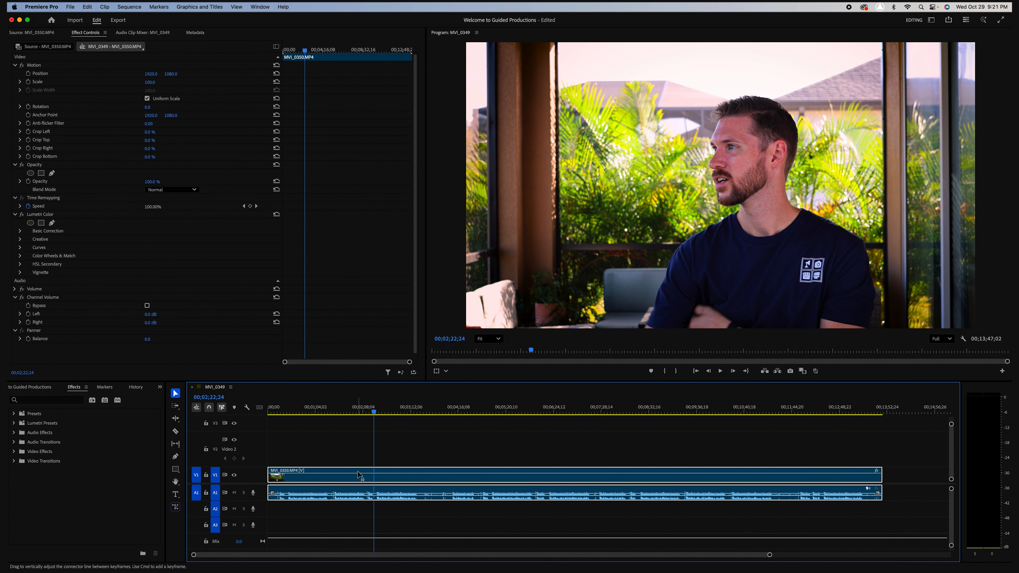